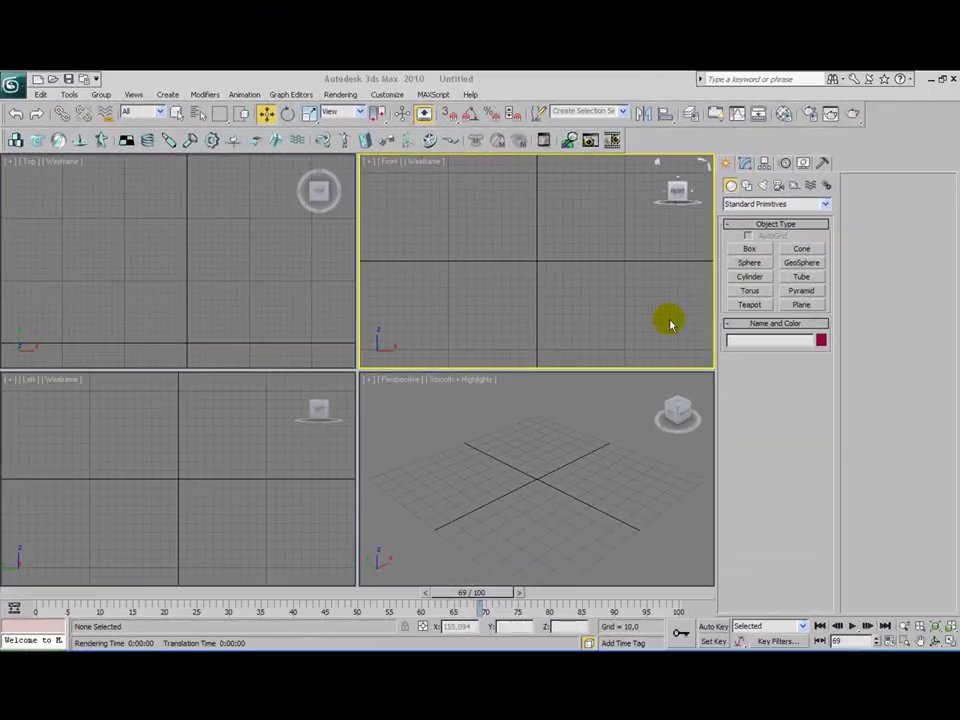
Create SphereGizmo01, radius about 79.5, at the grid centre and make it a hemisphere
left_click(623, 91)
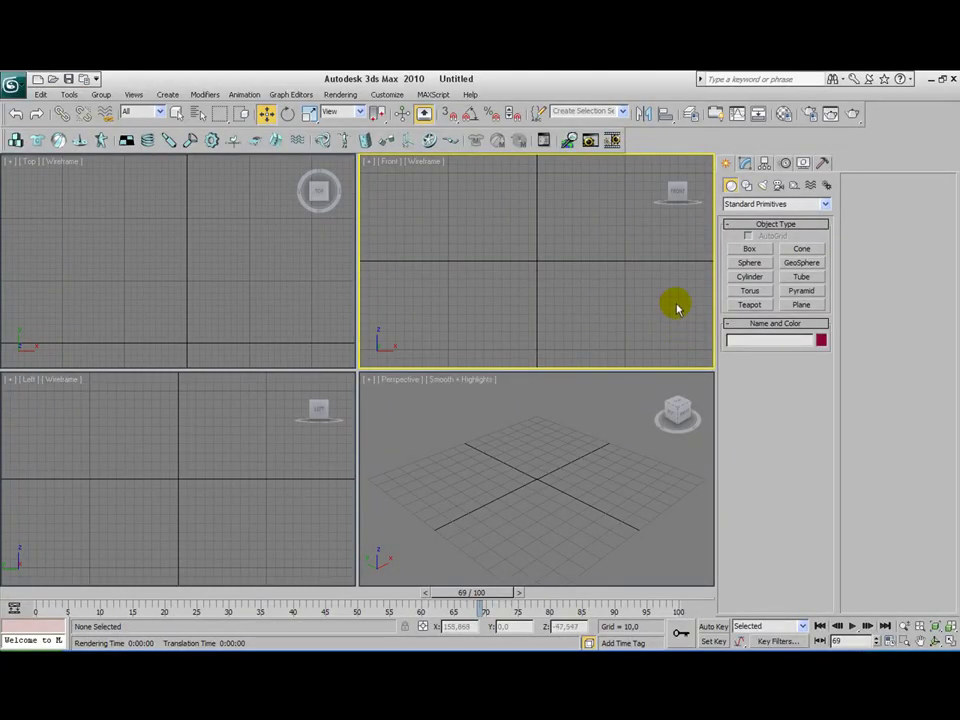
left_click(793, 187)
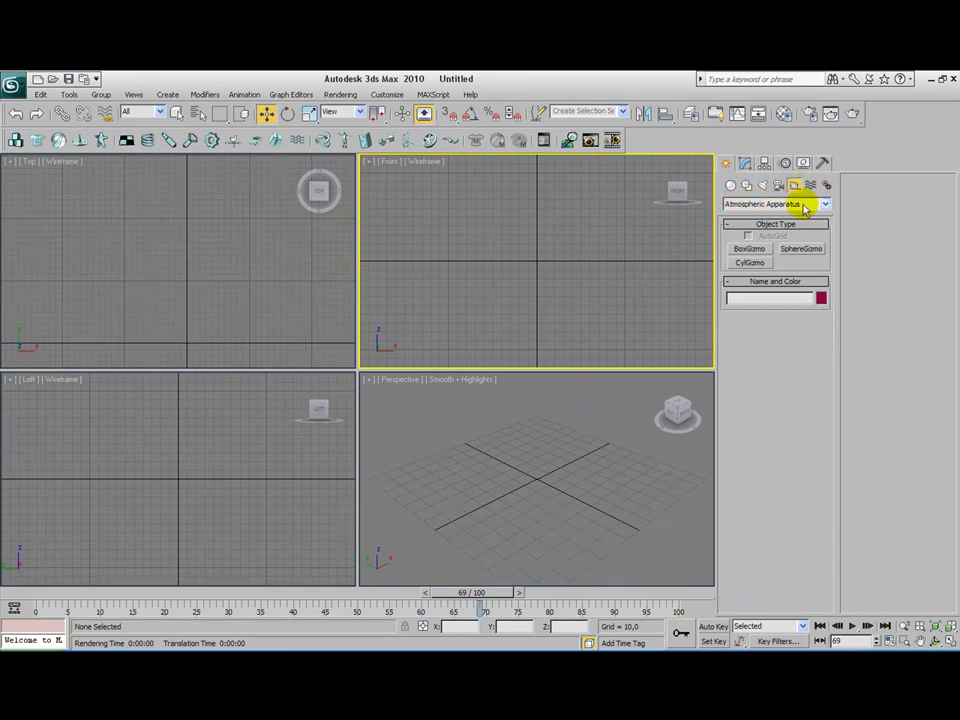
left_click(818, 204)
left_click(790, 225)
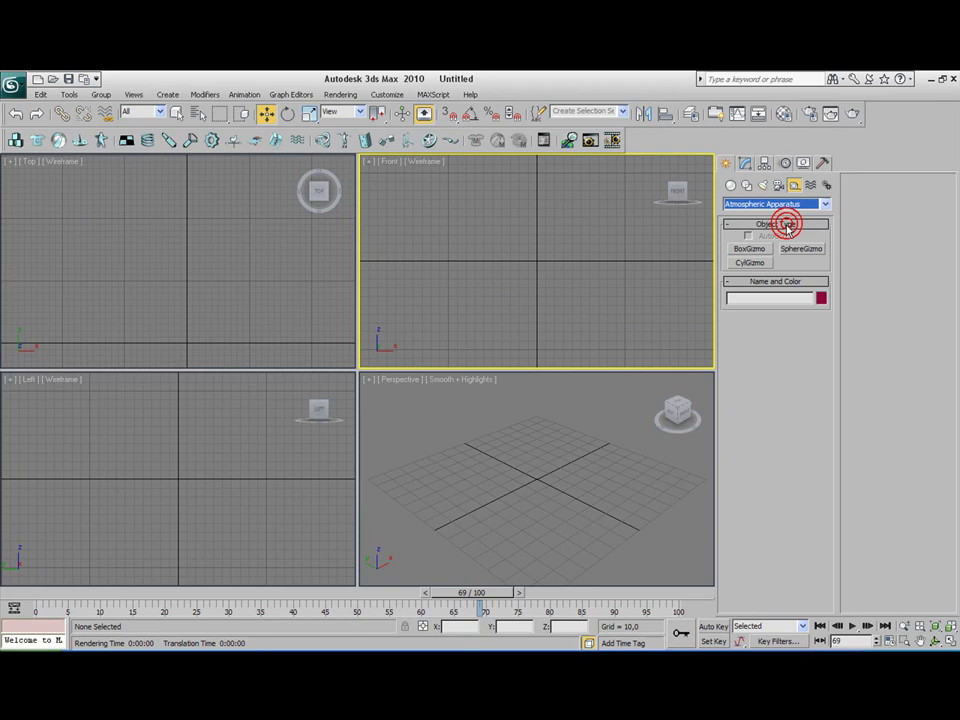
left_click(803, 249)
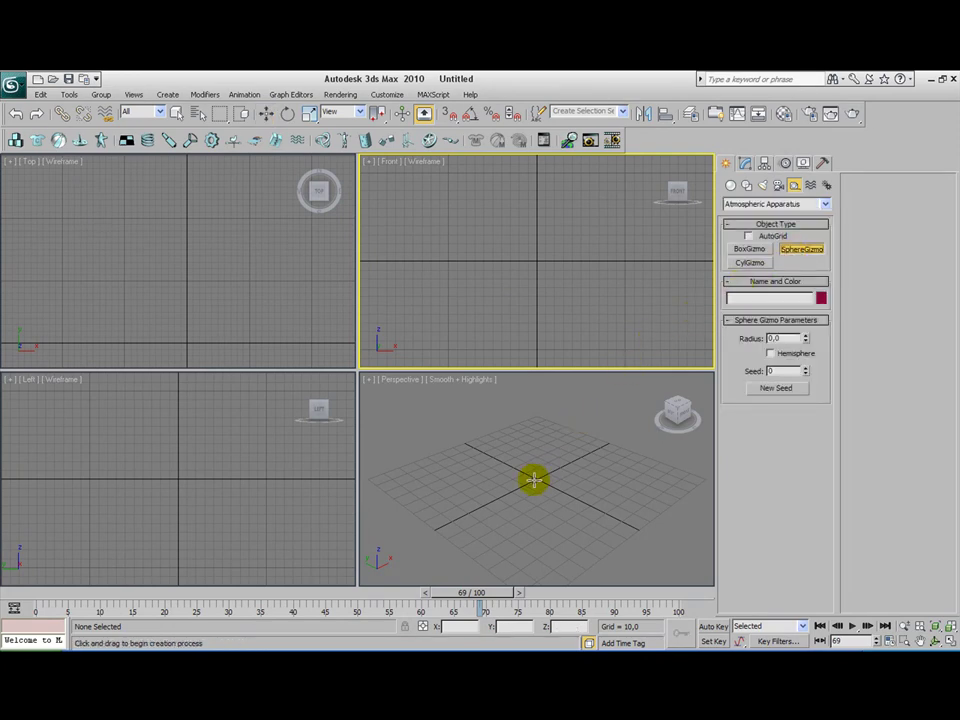
left_click_drag(534, 480, 520, 427)
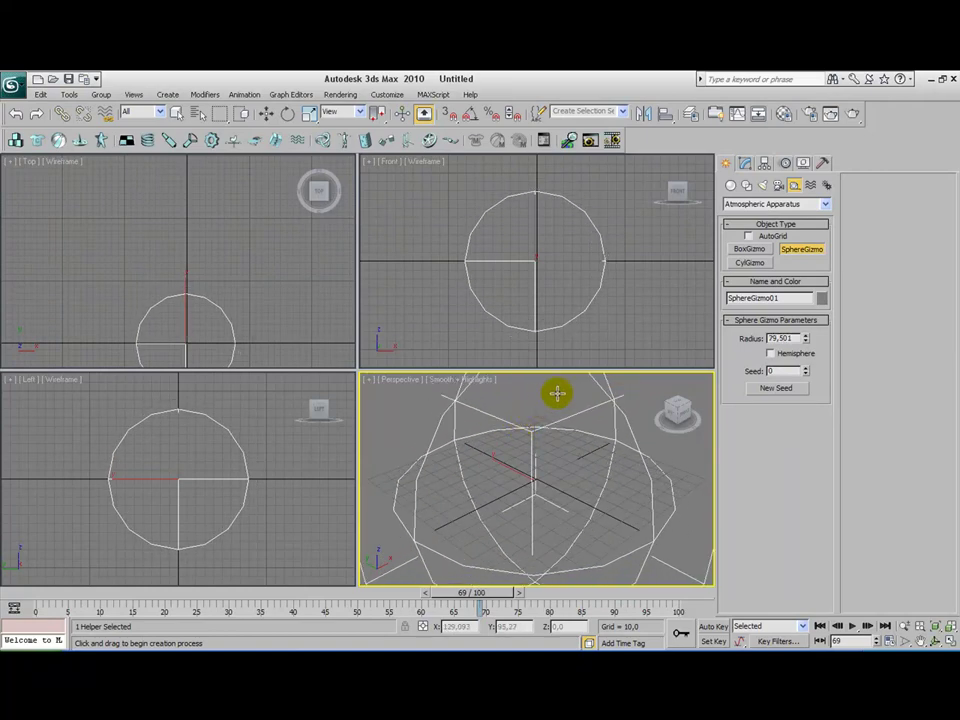
left_click(770, 353)
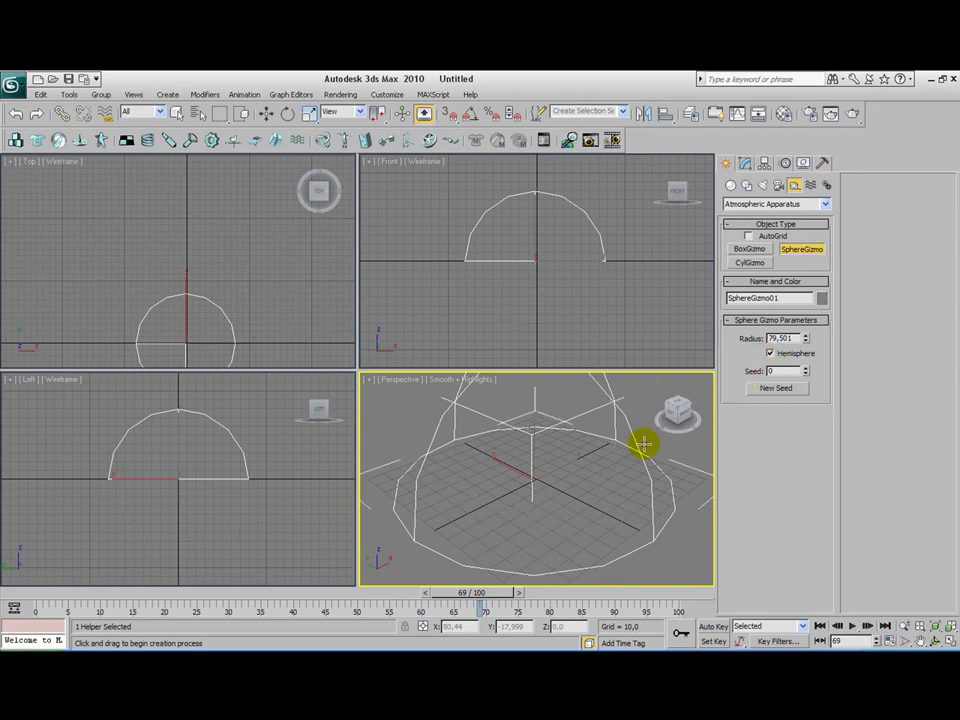
Rotate SphereGizmo01 about -89° on X so the hemisphere lies on its side, then reframe the views
left_click(287, 113)
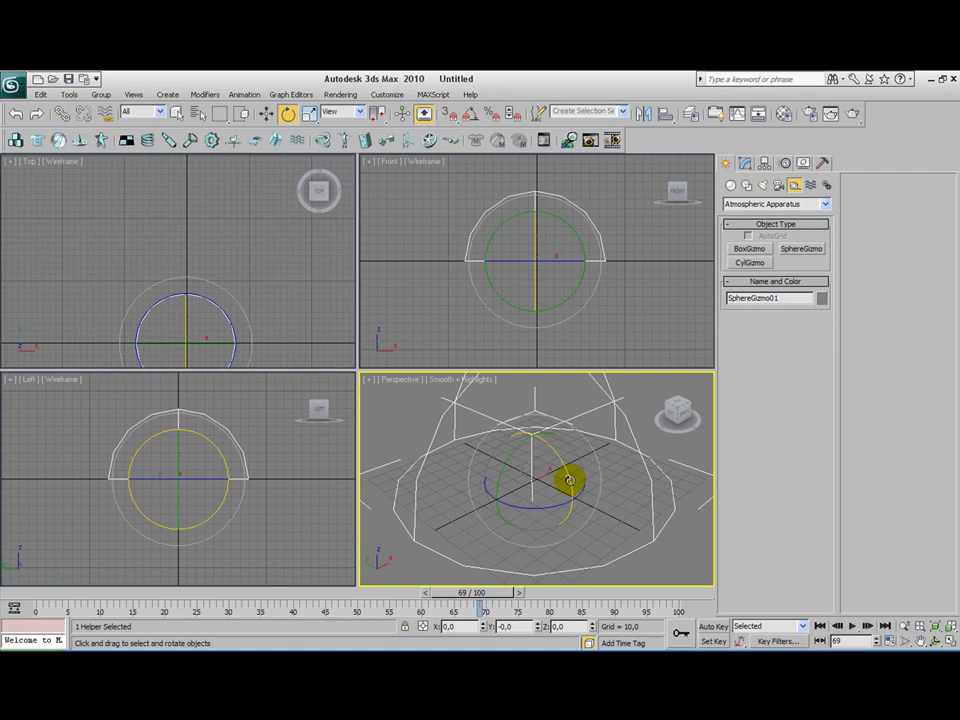
left_click_drag(569, 479, 317, 388)
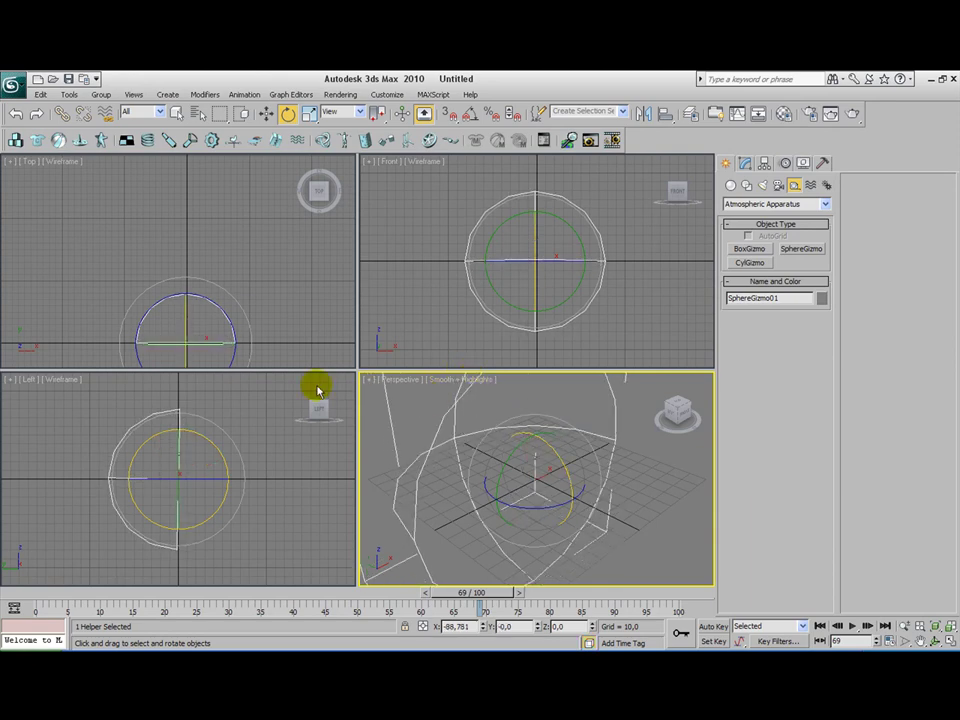
middle_click_drag(245, 300, 245, 250)
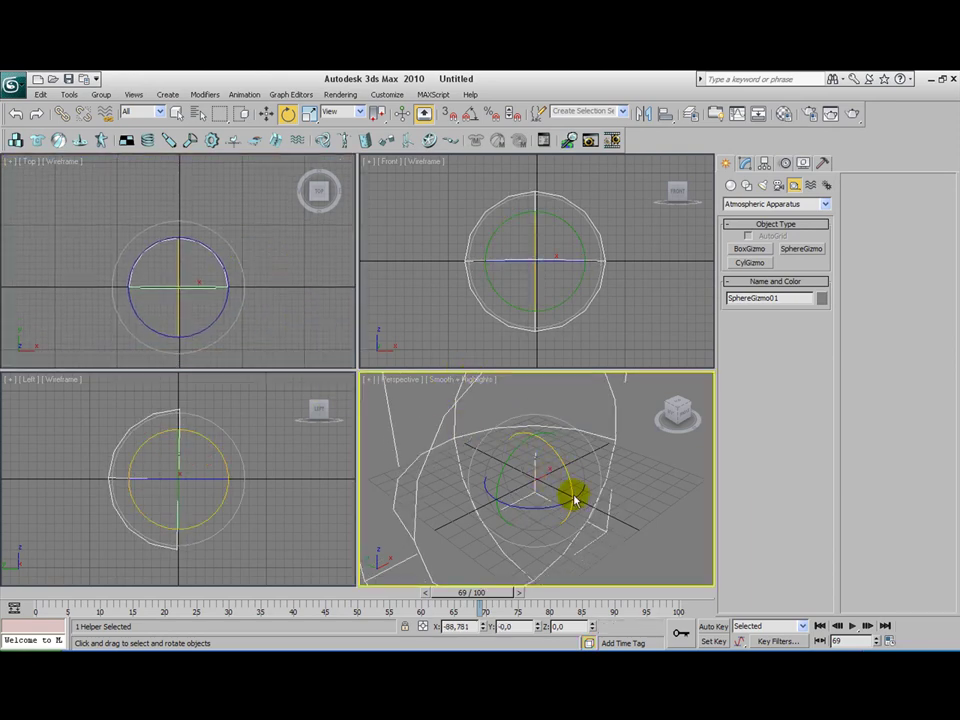
middle_click_drag(574, 497, 568, 435)
middle_click_drag(517, 528, 555, 527)
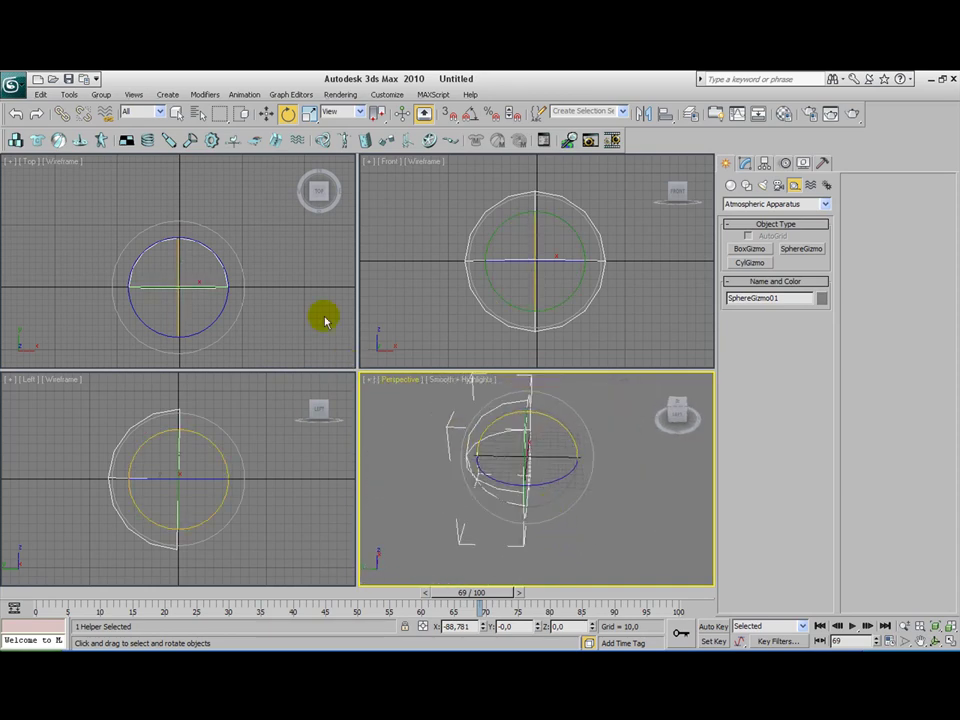
Non-uniformly scale SphereGizmo01 to 295% along Z in the maximized Left view, then restore the four views
middle_click_drag(298, 433, 312, 413)
key("alt+w")
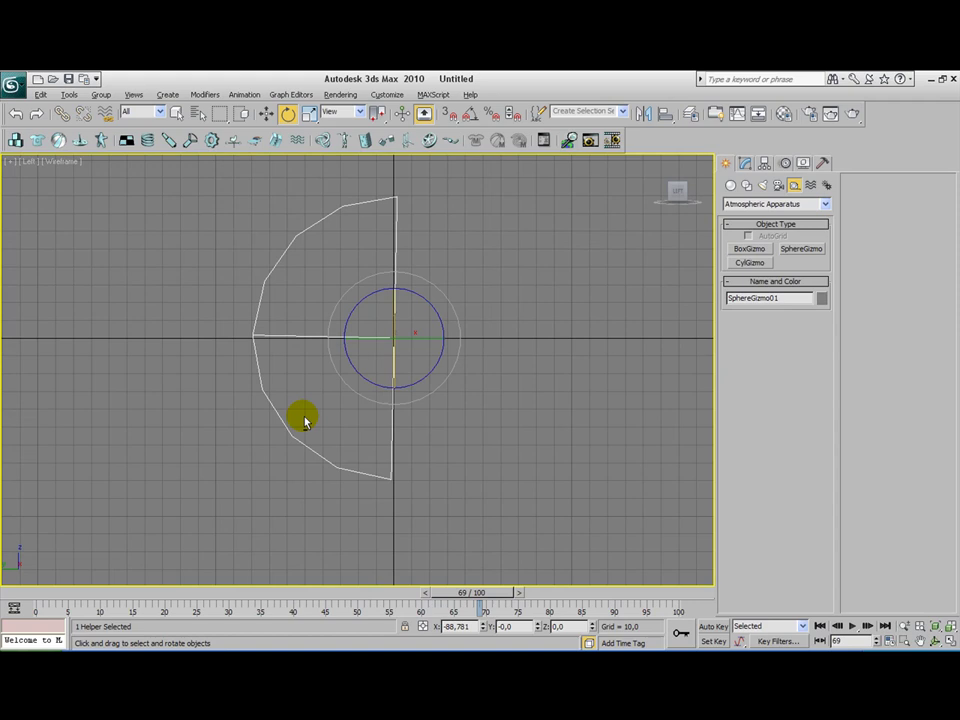
left_click(311, 116)
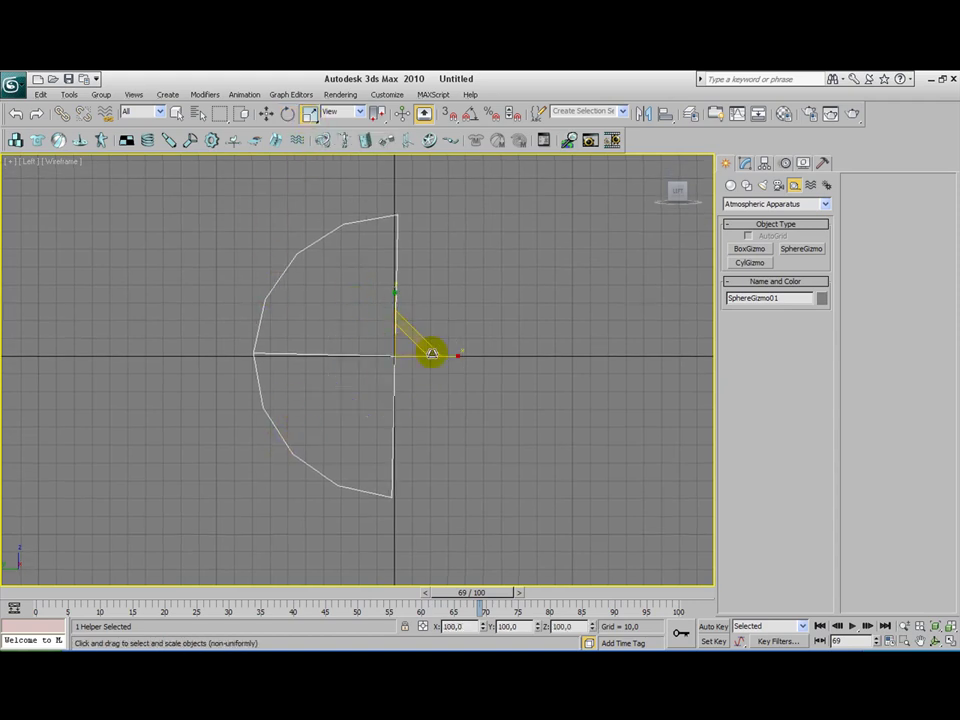
left_click_drag(446, 356, 541, 355)
key("alt+w")
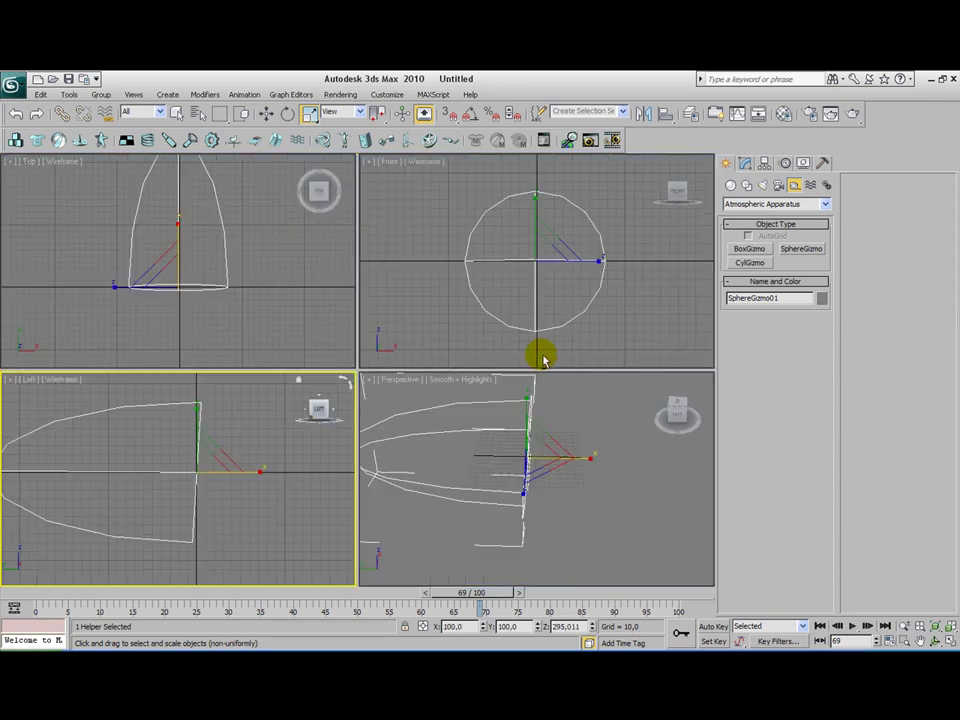
middle_click_drag(576, 503, 548, 494, "alt")
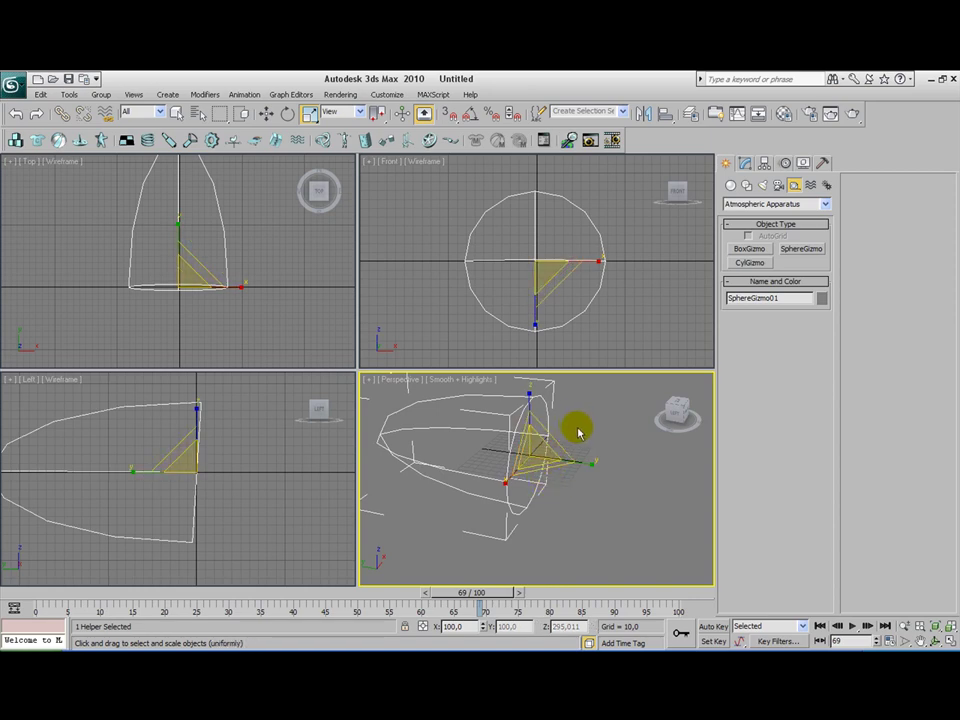
Open Environment and Effects and bring up the Add Atmospheric Effect list
middle_click_drag(578, 432, 631, 466)
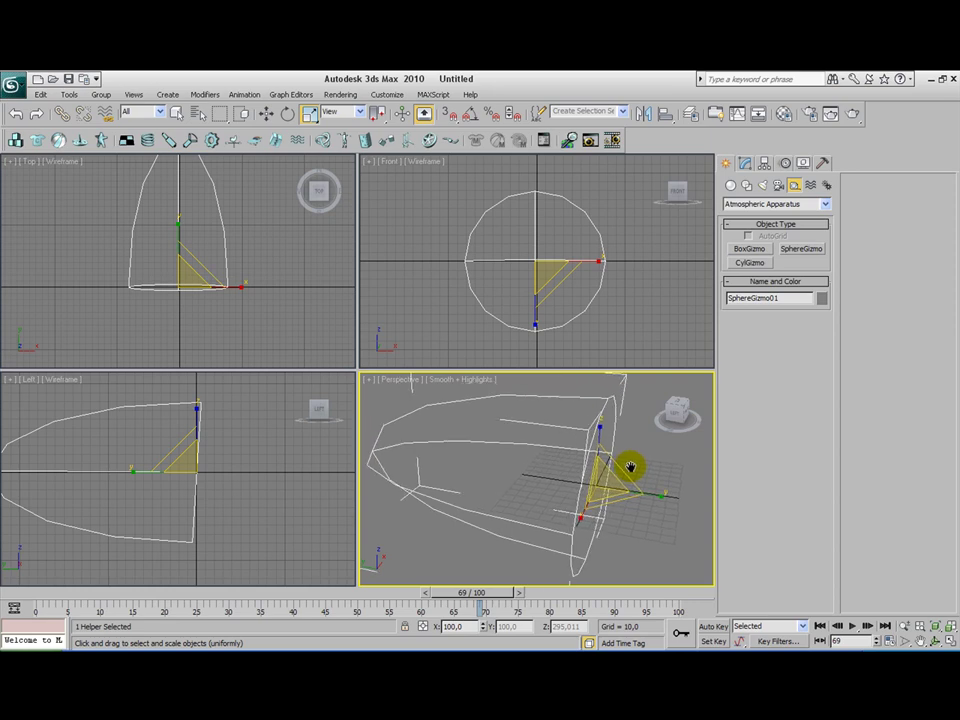
left_click(341, 96)
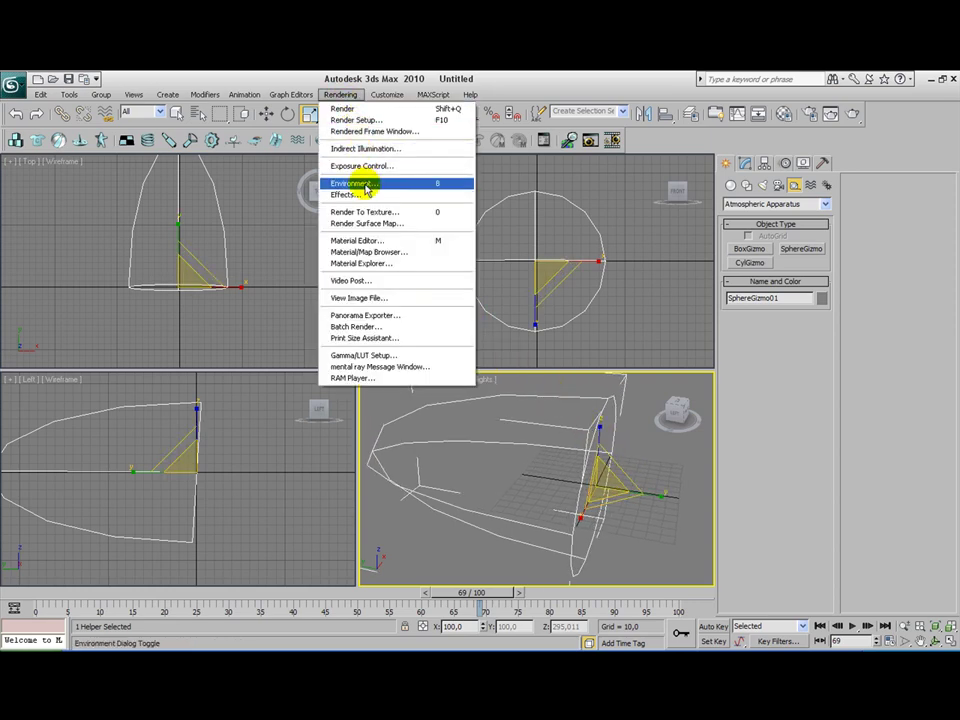
left_click(452, 186)
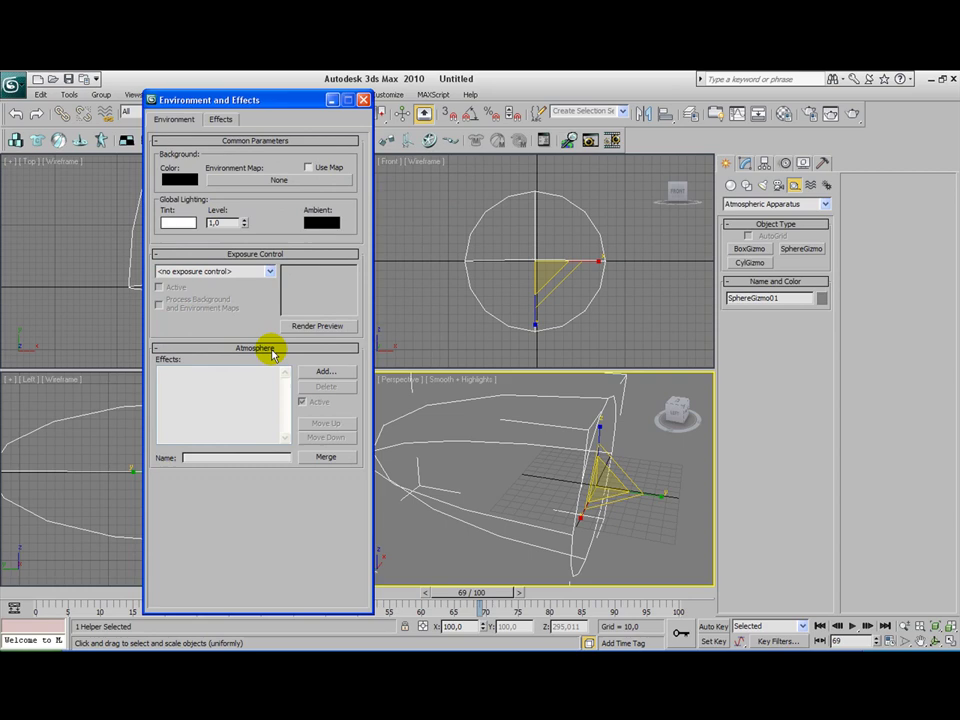
left_click(323, 373)
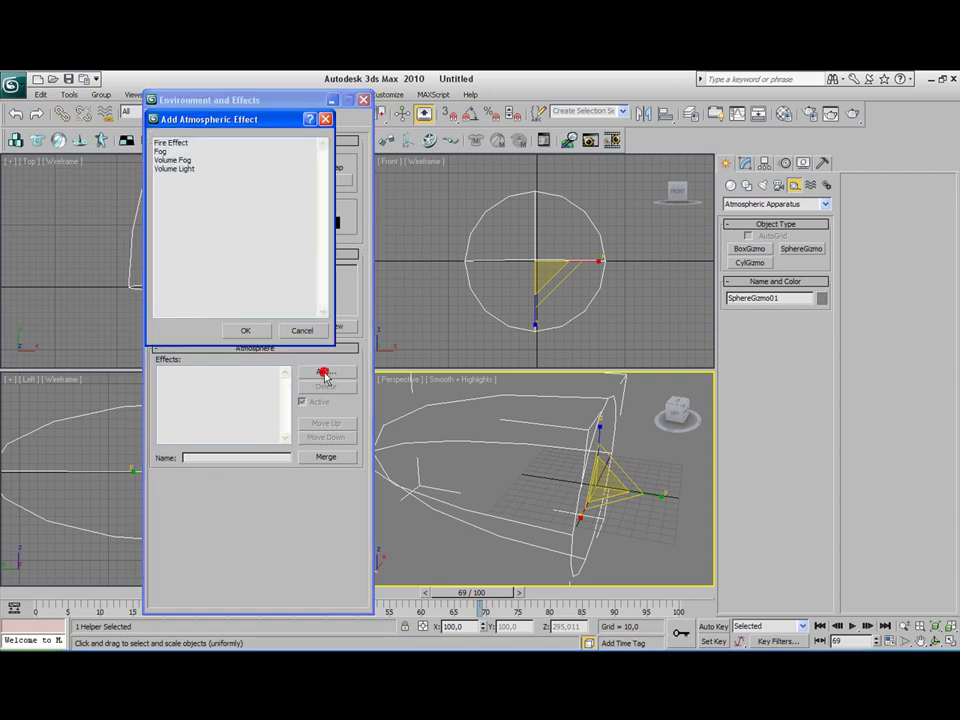
Add a Fire Effect to the atmosphere and assign SphereGizmo01 as its gizmo
double_click(176, 143)
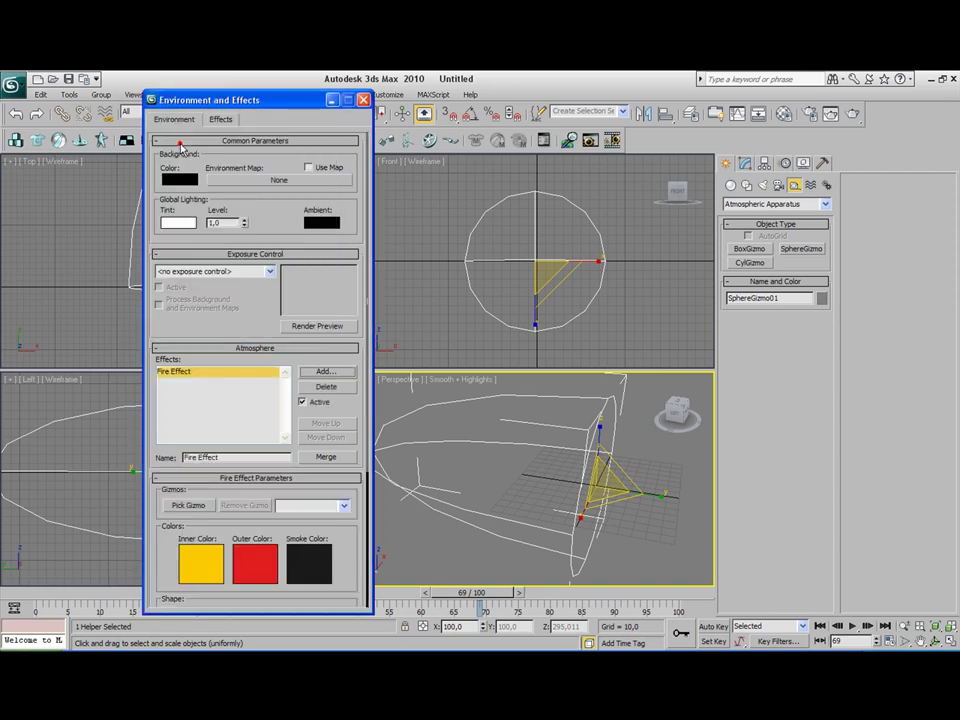
left_click_drag(316, 360, 306, 172)
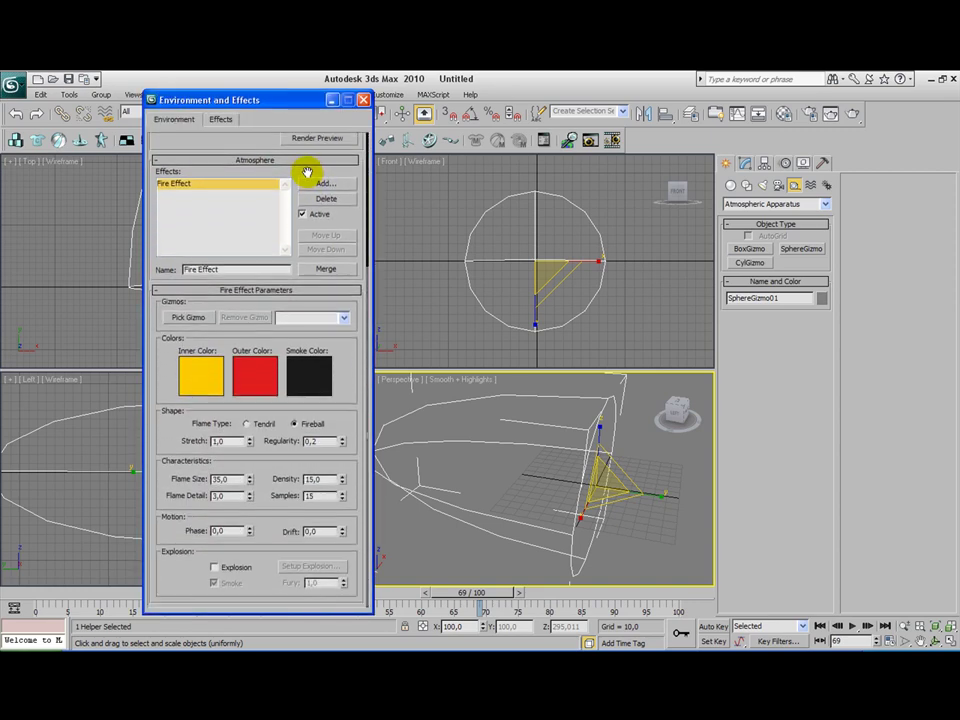
left_click(204, 319)
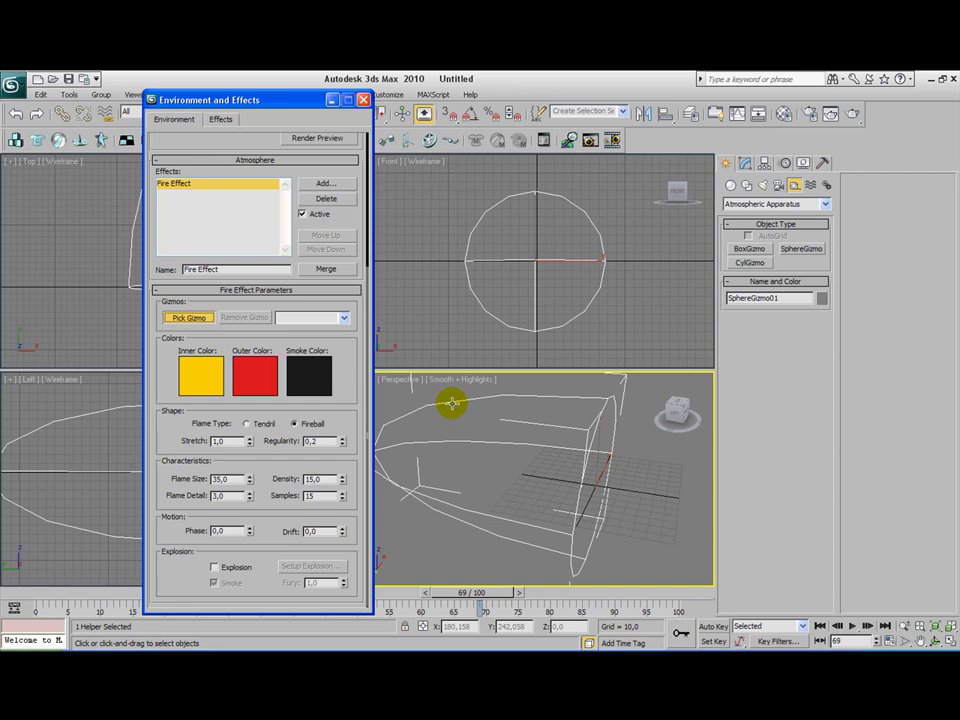
key("h")
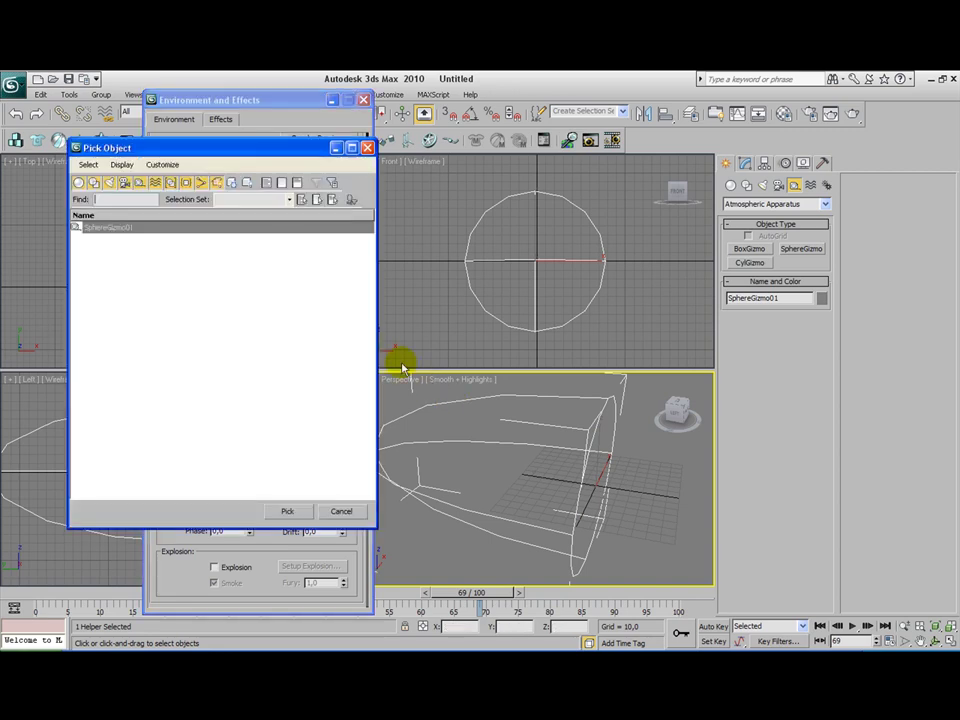
double_click(111, 229)
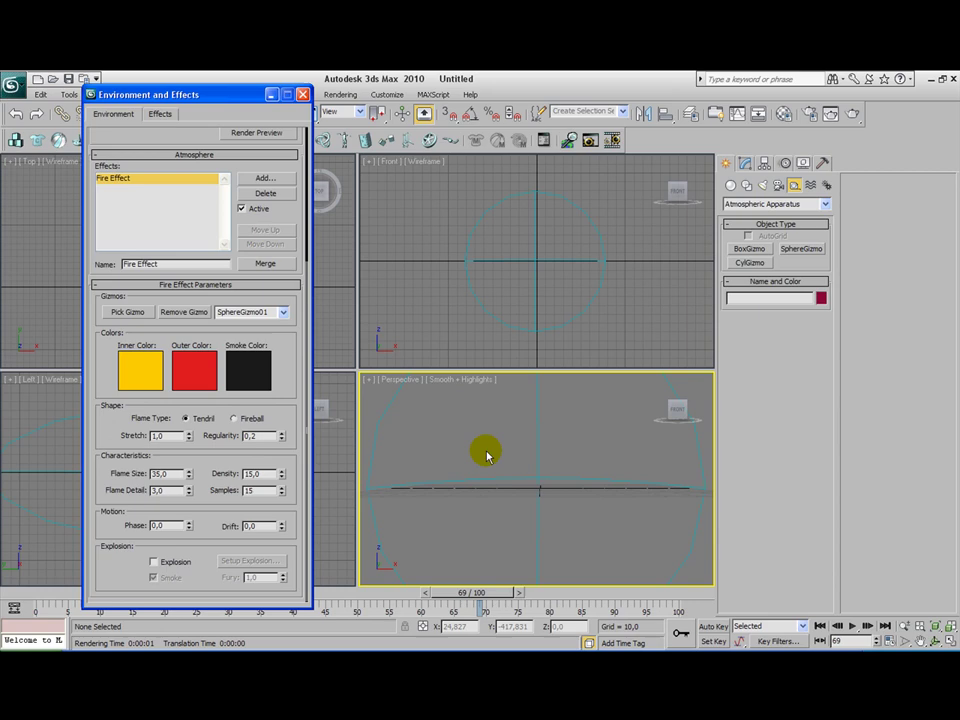
Orbit the Perspective view and render frame 69 to preview the orange fire cloud
middle_click_drag(497, 456, 519, 446, "alt")
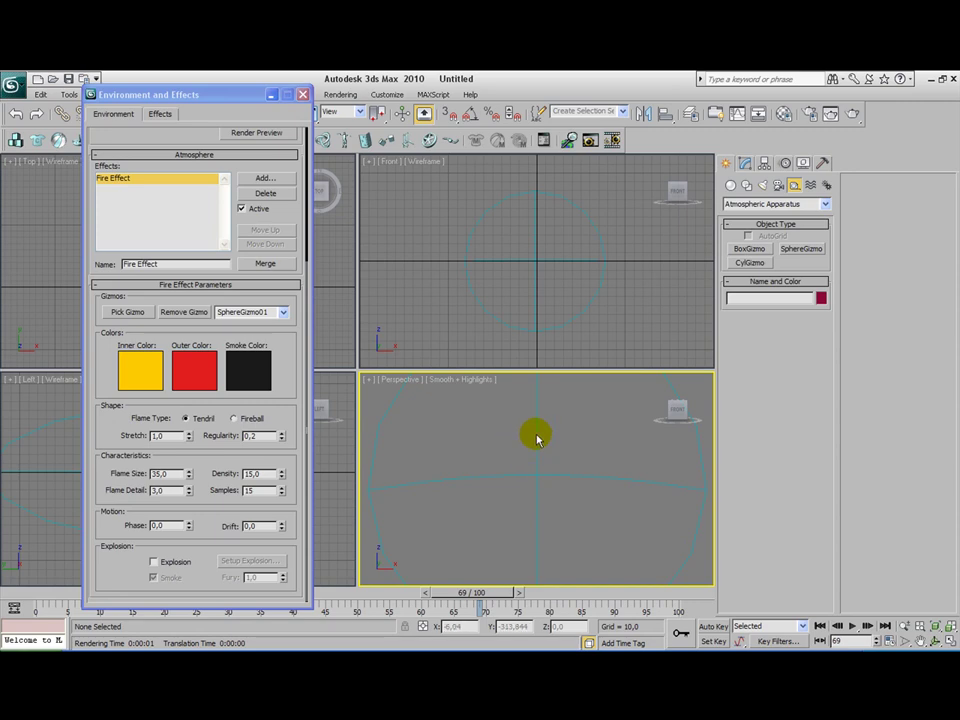
left_click(853, 116)
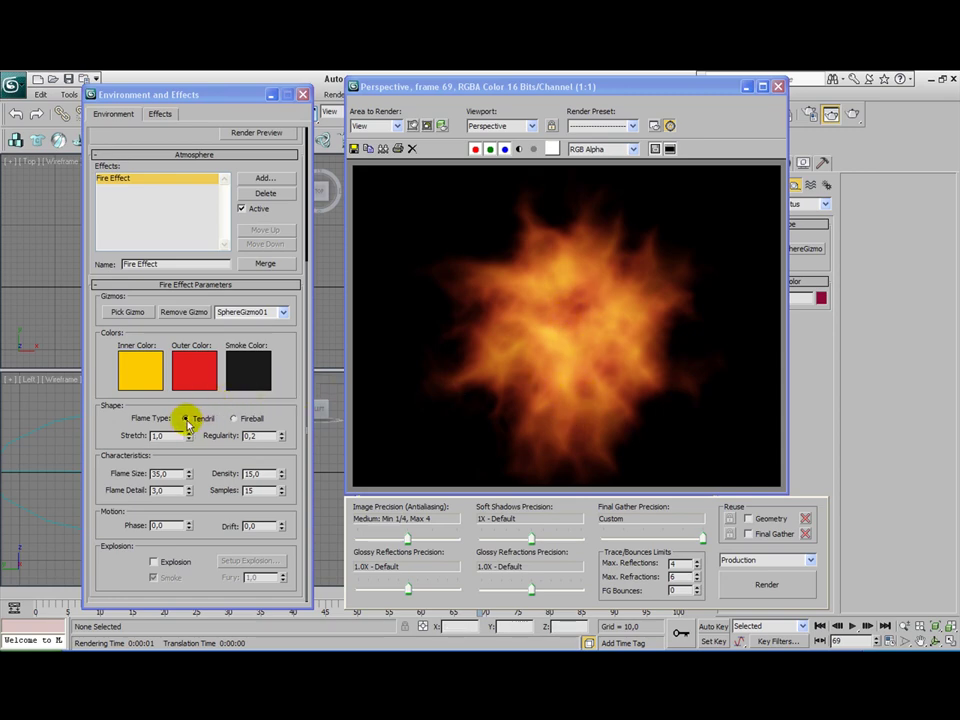
Try the Fireball flame type and re-render frame 69
left_click(235, 419)
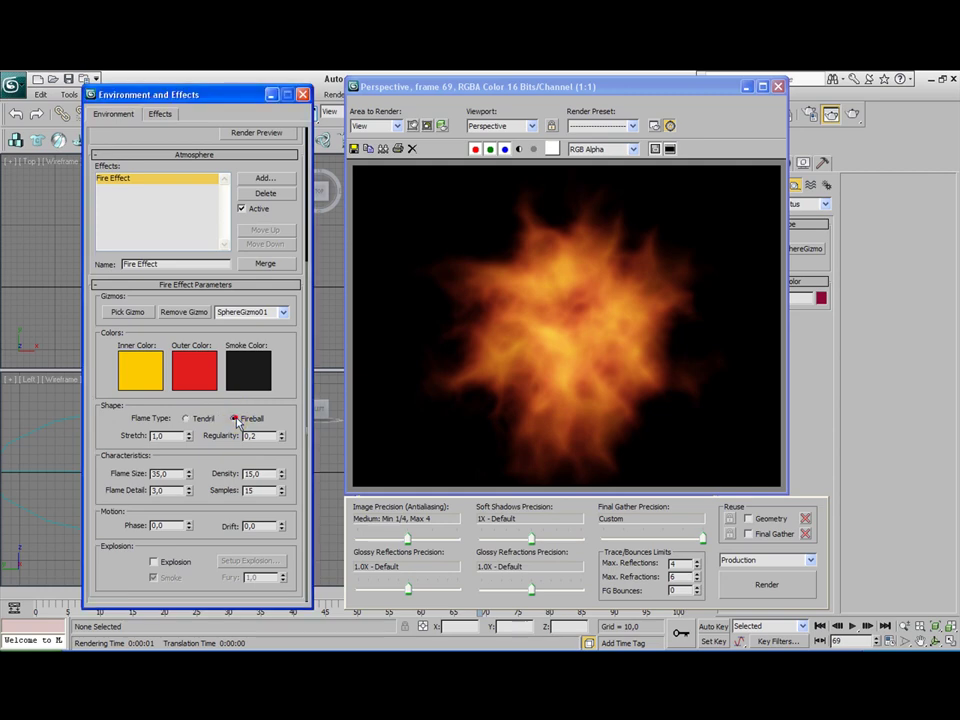
left_click(852, 117)
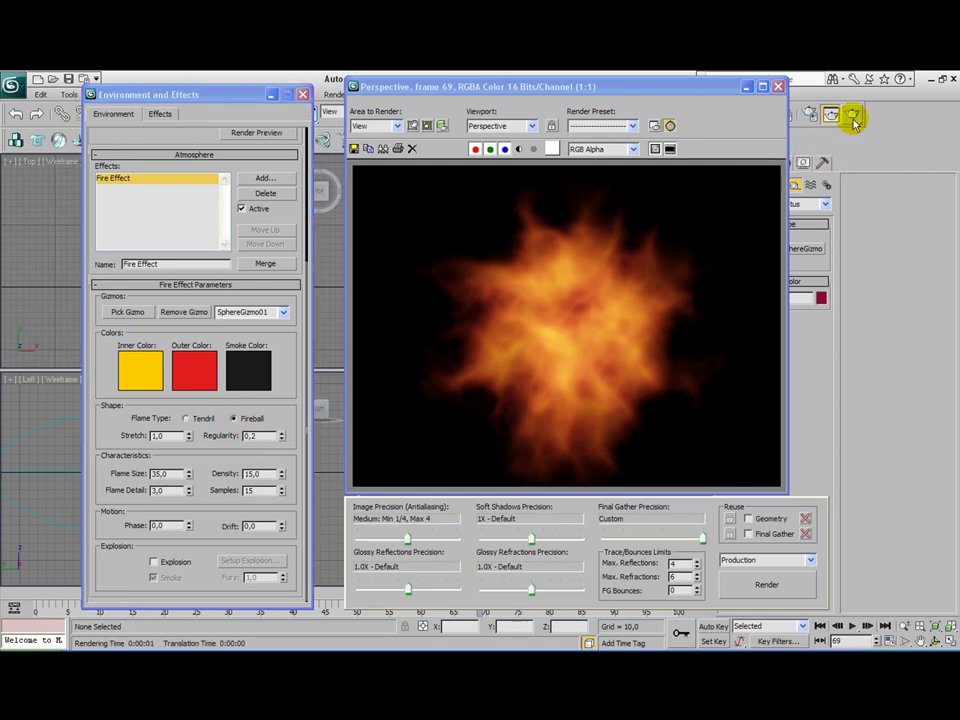
left_click(853, 118)
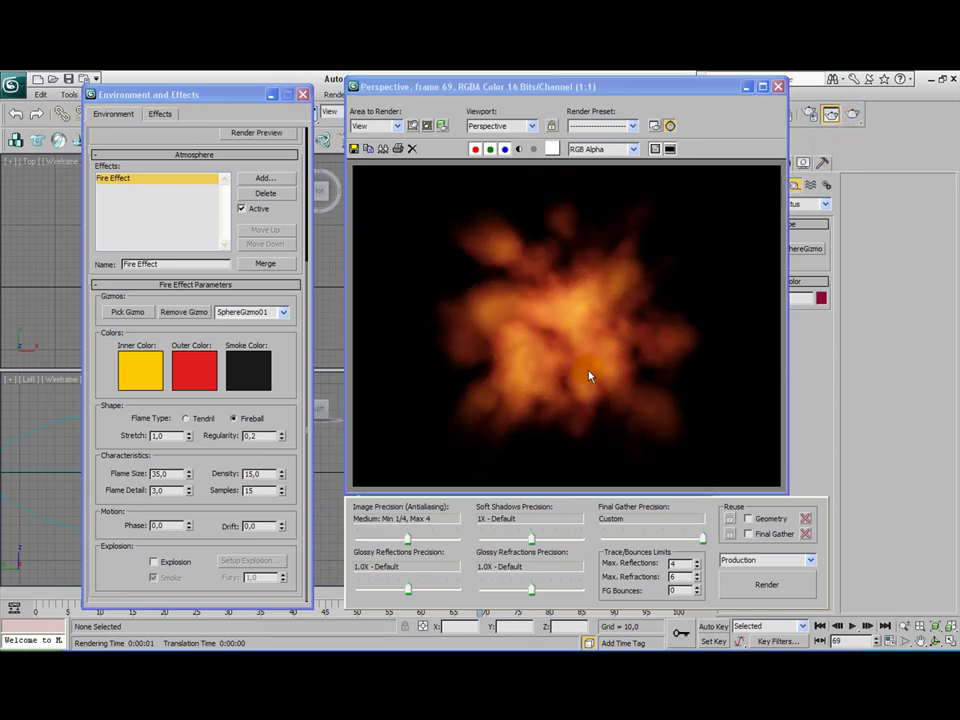
Switch the flame type back to Tendril and set the flame size to 35
left_click(187, 420)
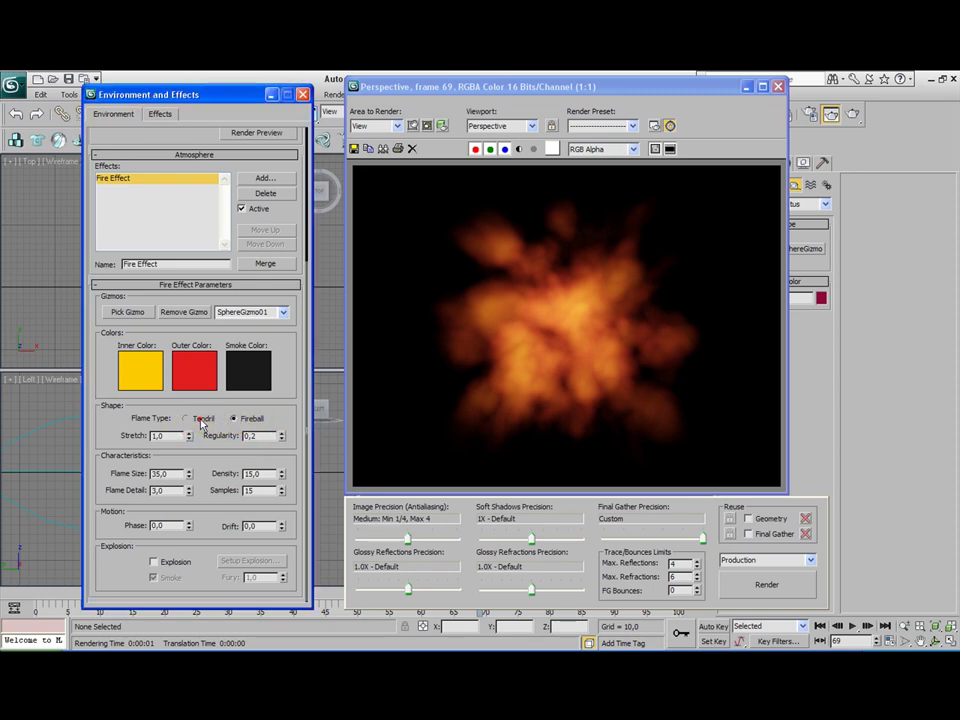
left_click(186, 419)
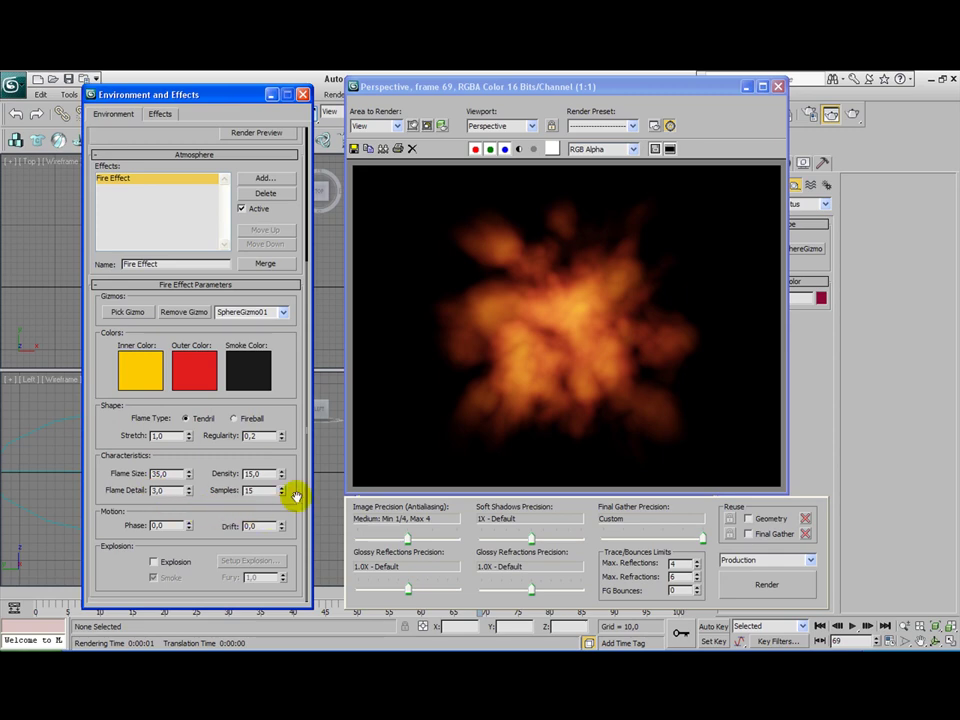
type("35")
key("Return")
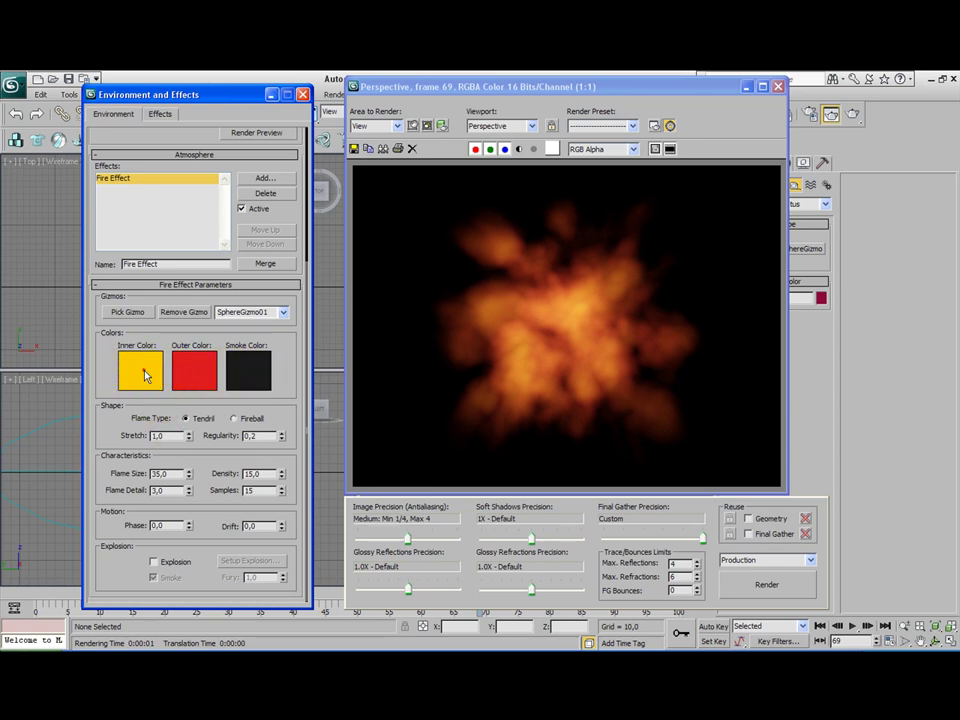
Set the fire's inner colour to green
left_click(145, 375)
left_click(301, 162)
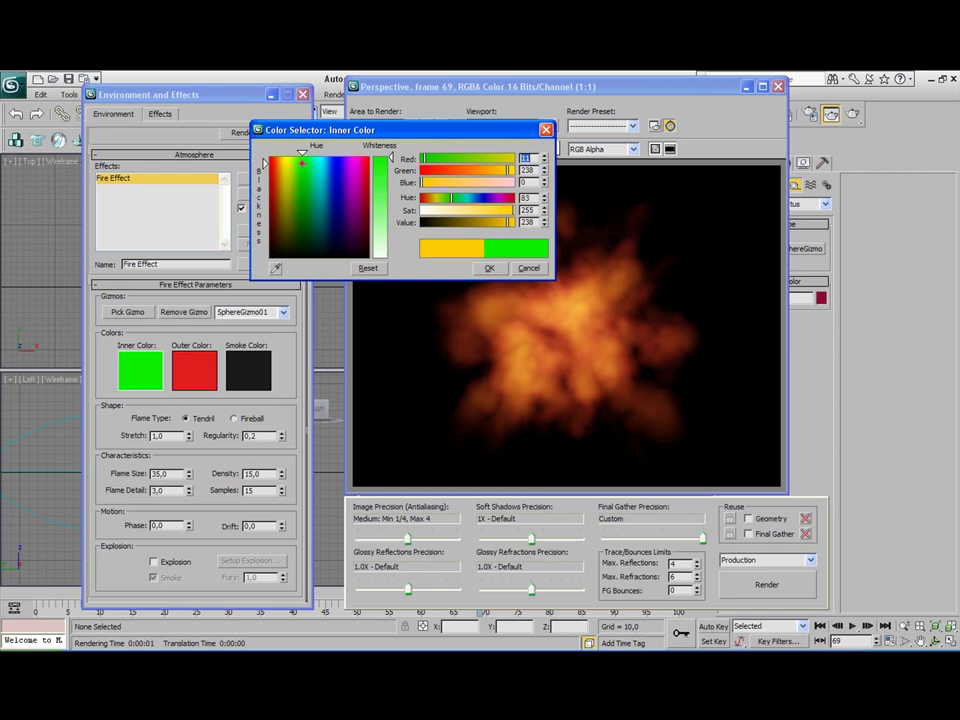
left_click(489, 268)
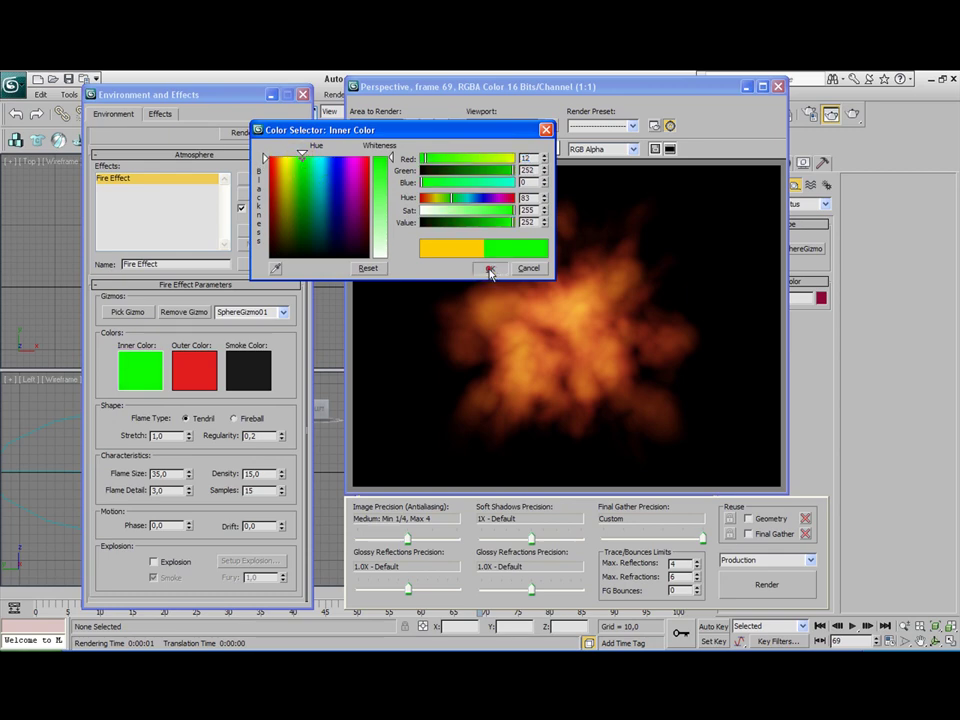
Set the fire's outer colour to cyan and re-render frame 69
left_click(196, 380)
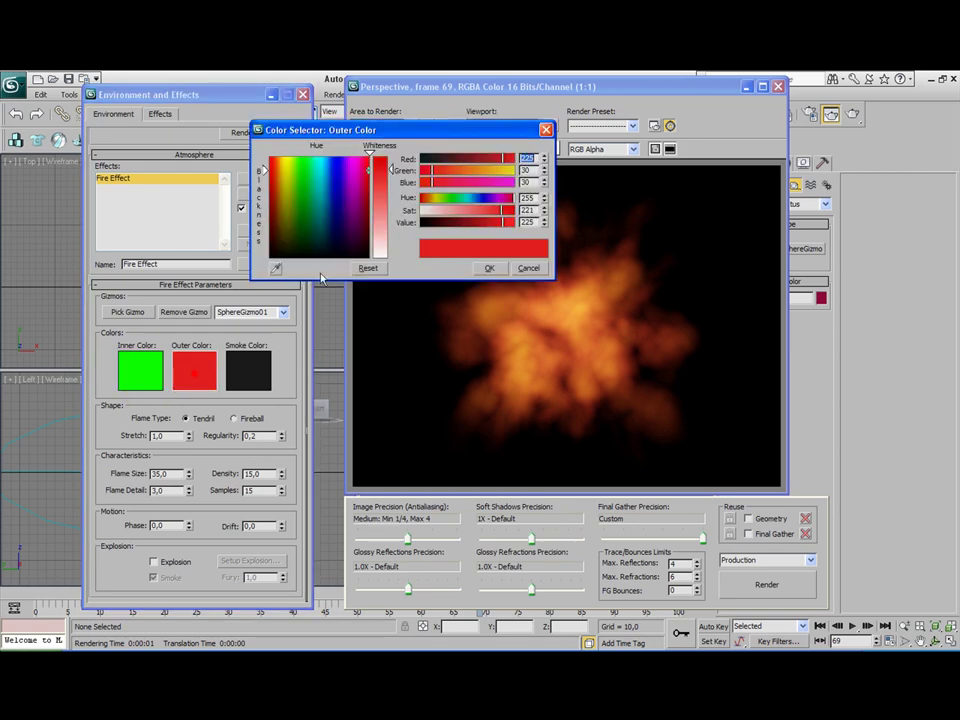
left_click(320, 158)
left_click(489, 269)
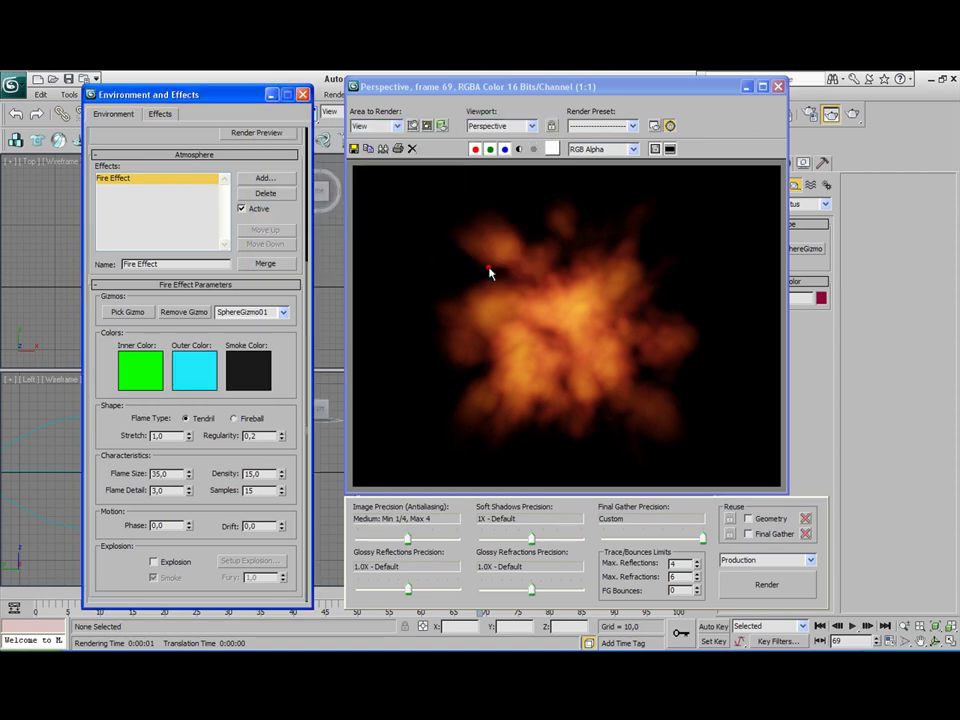
left_click(853, 116)
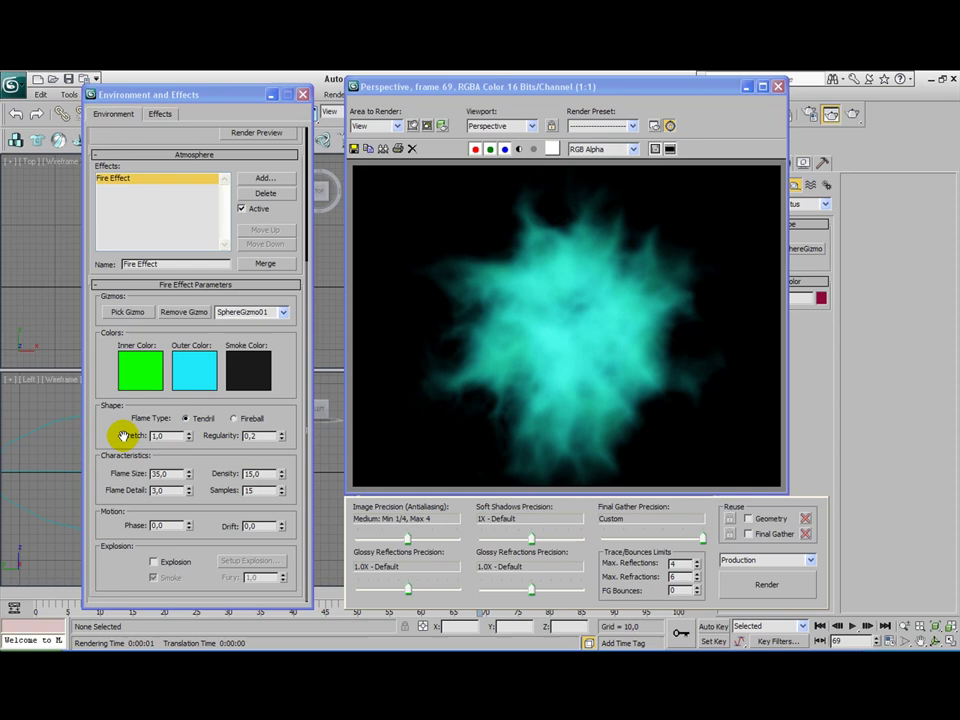
left_click(508, 358)
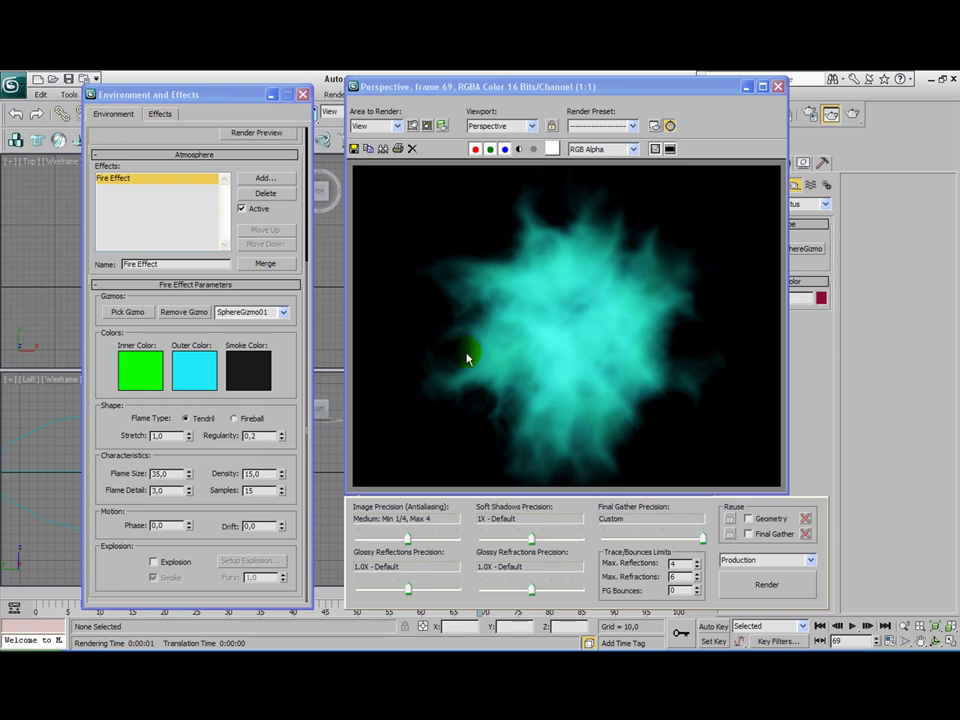
Set Stretch to 10 and Regularity to 1.0, re-rendering after each change
left_click(155, 436)
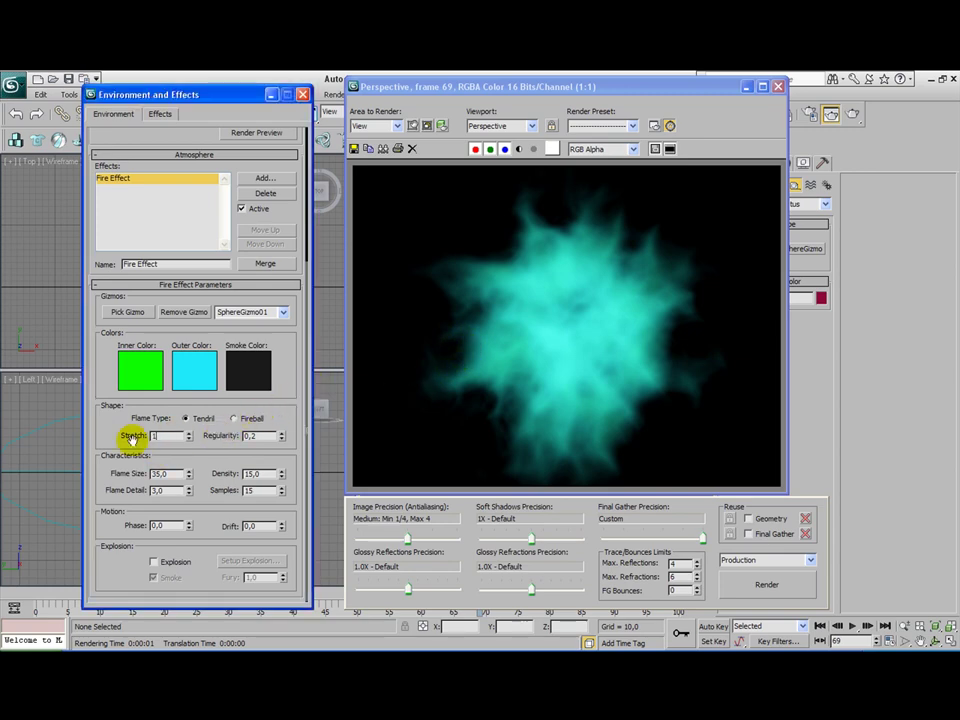
type("10")
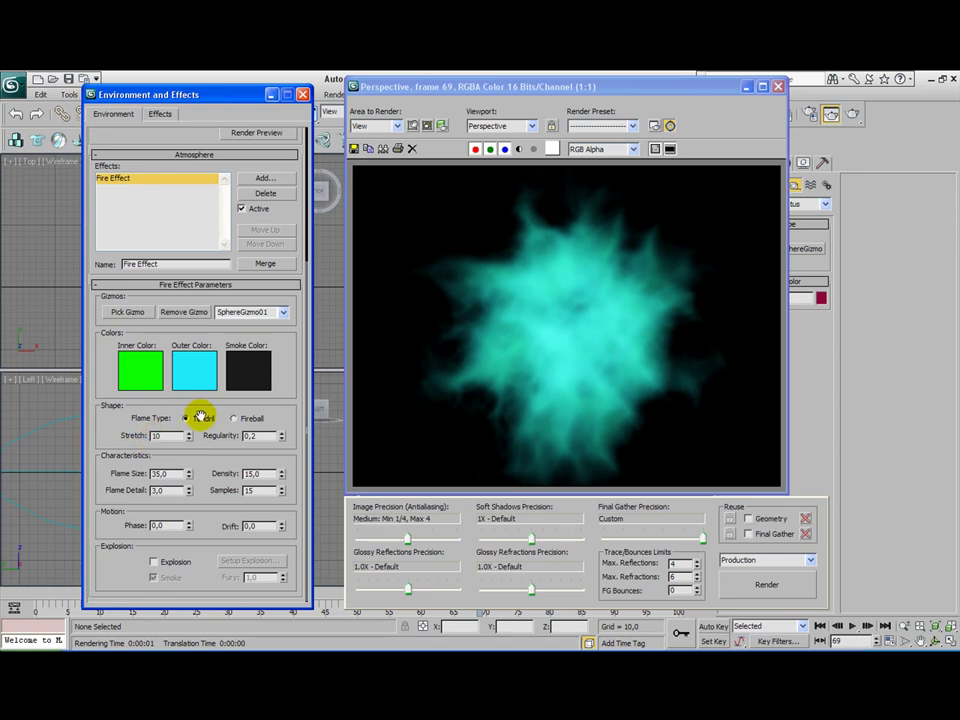
left_click(853, 114)
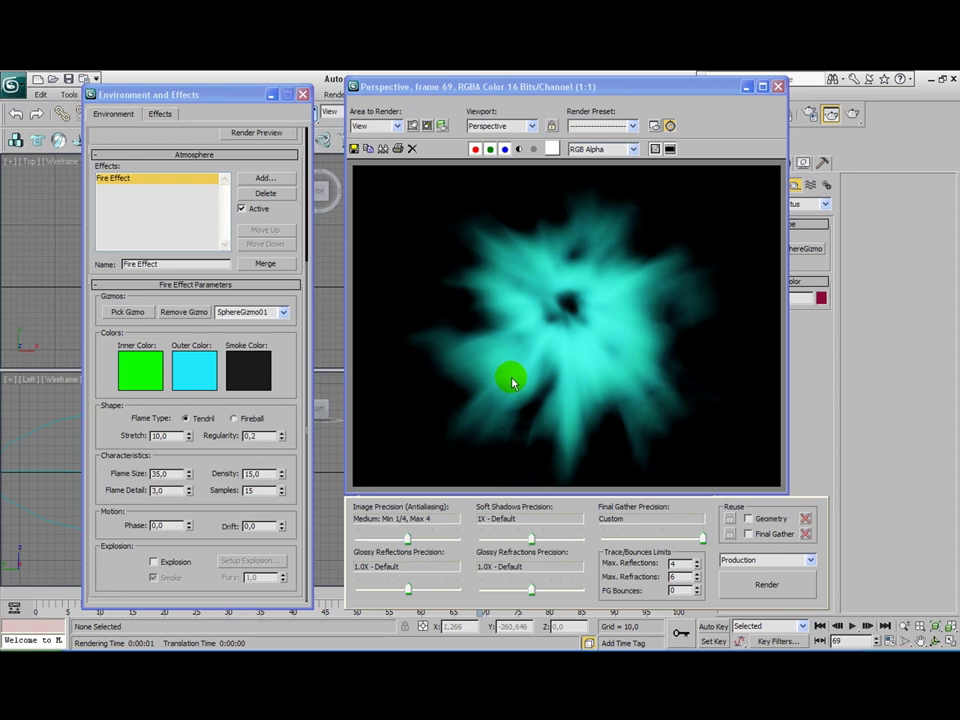
double_click(262, 435)
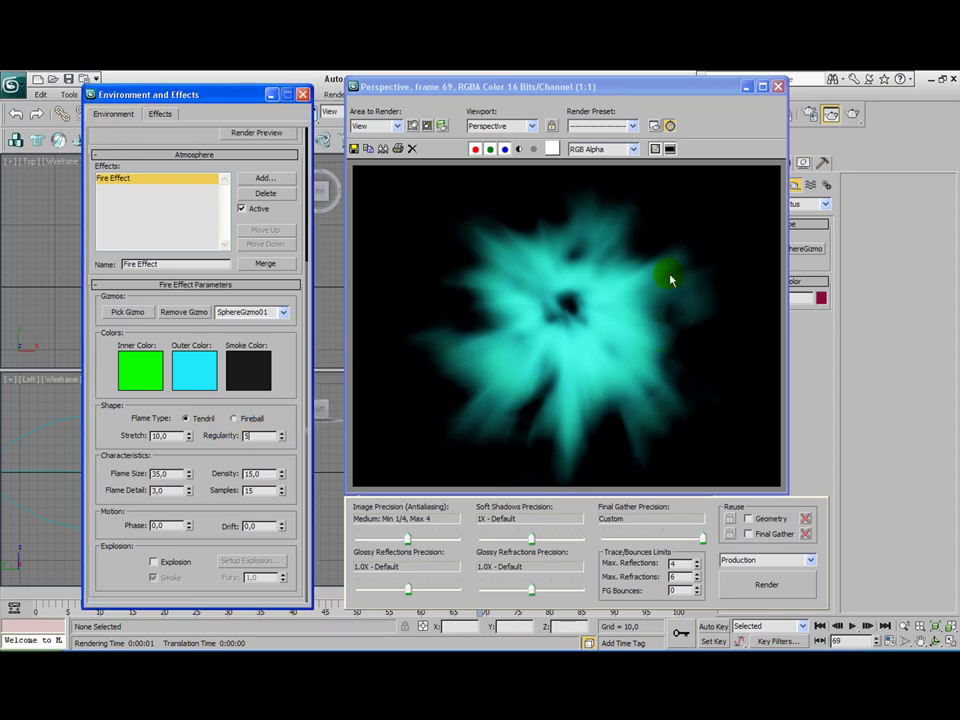
left_click(855, 115)
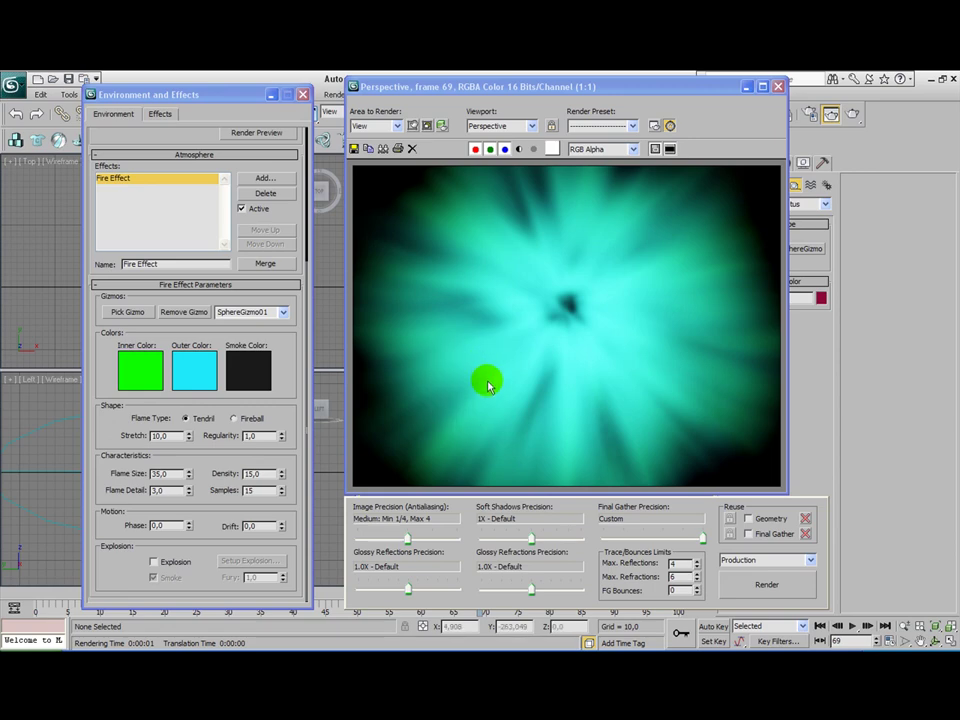
Set the fire's Samples to 50 and re-render
left_click(265, 490)
double_click(265, 490)
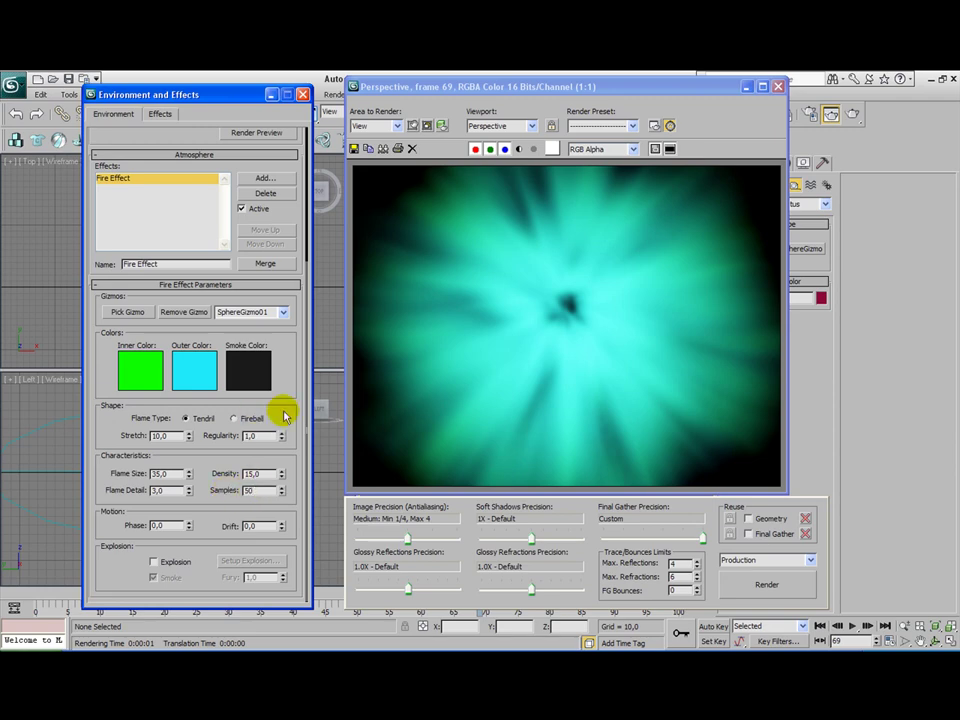
left_click(848, 113)
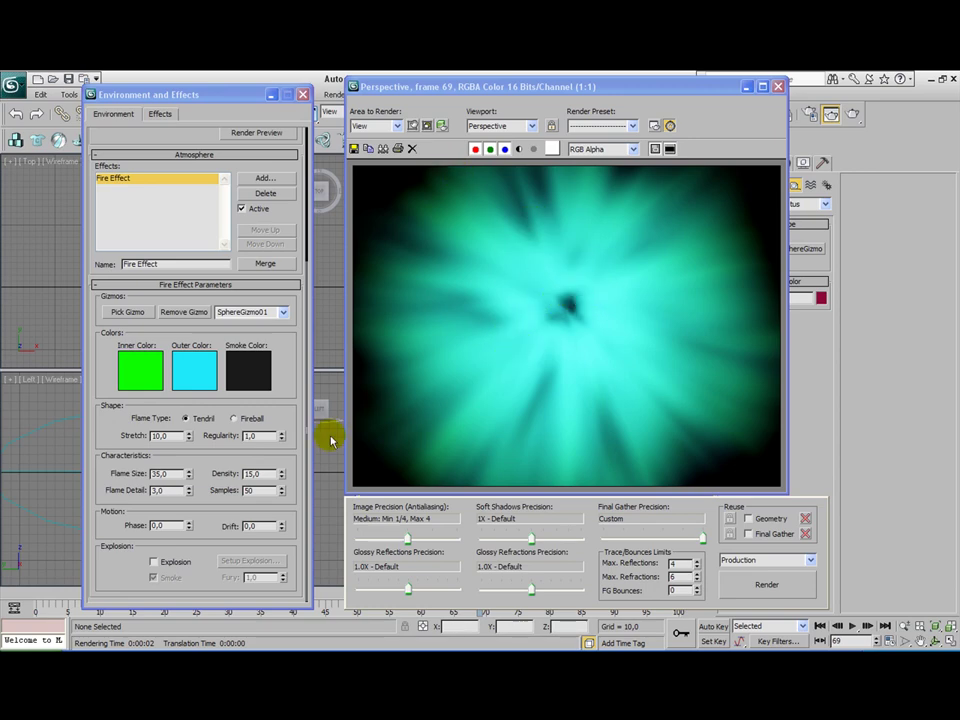
Try Density 30, then settle on Density 10, rendering after each
left_click(258, 474)
double_click(258, 474)
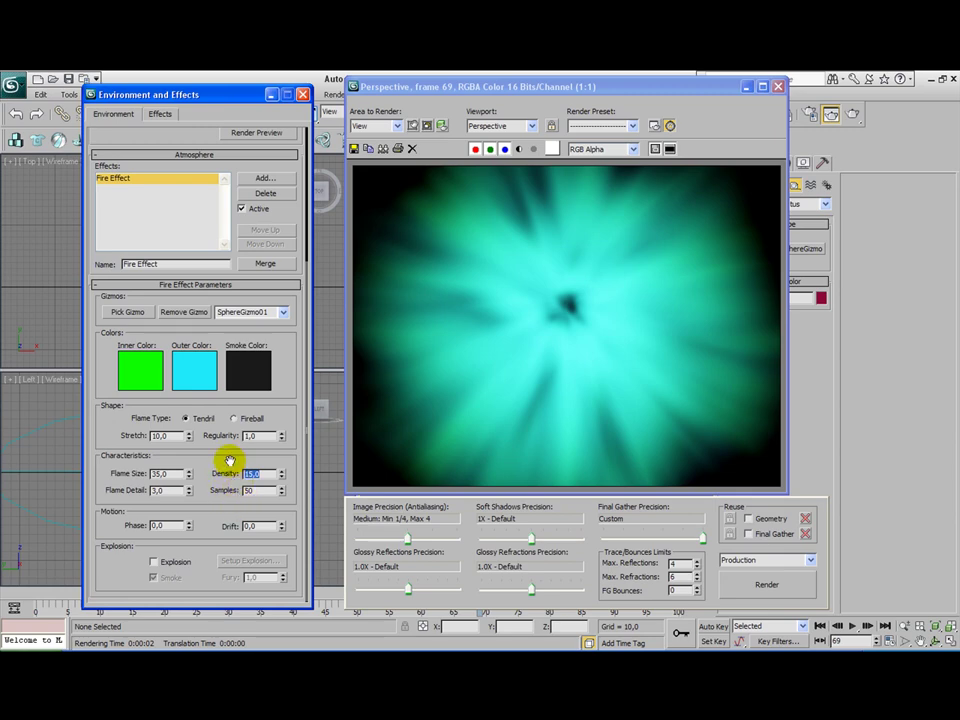
left_click(227, 457)
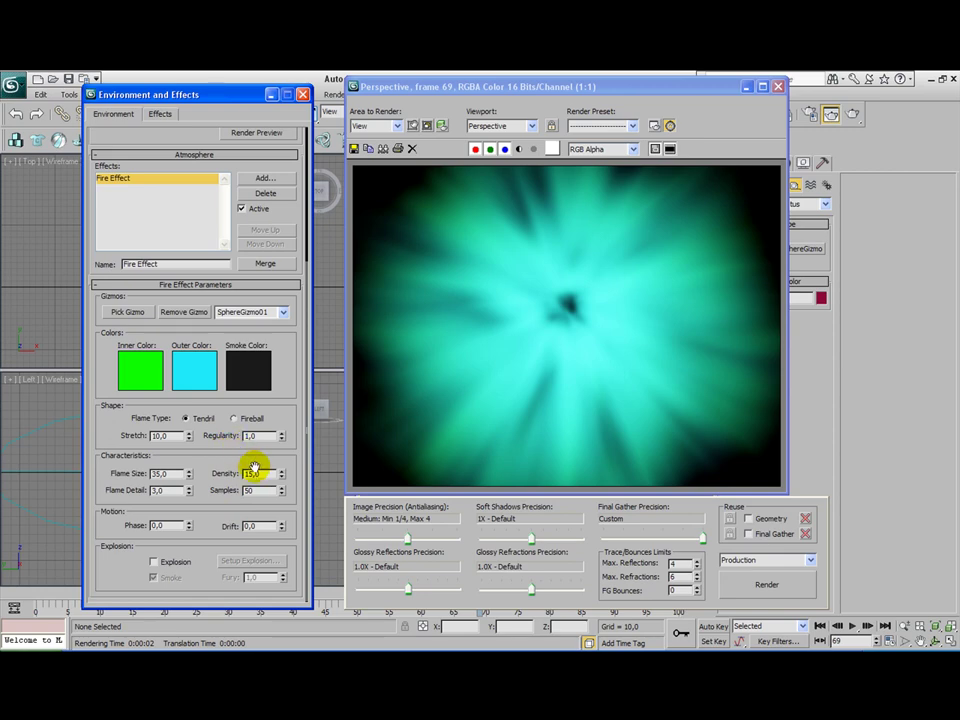
double_click(256, 473)
type("30")
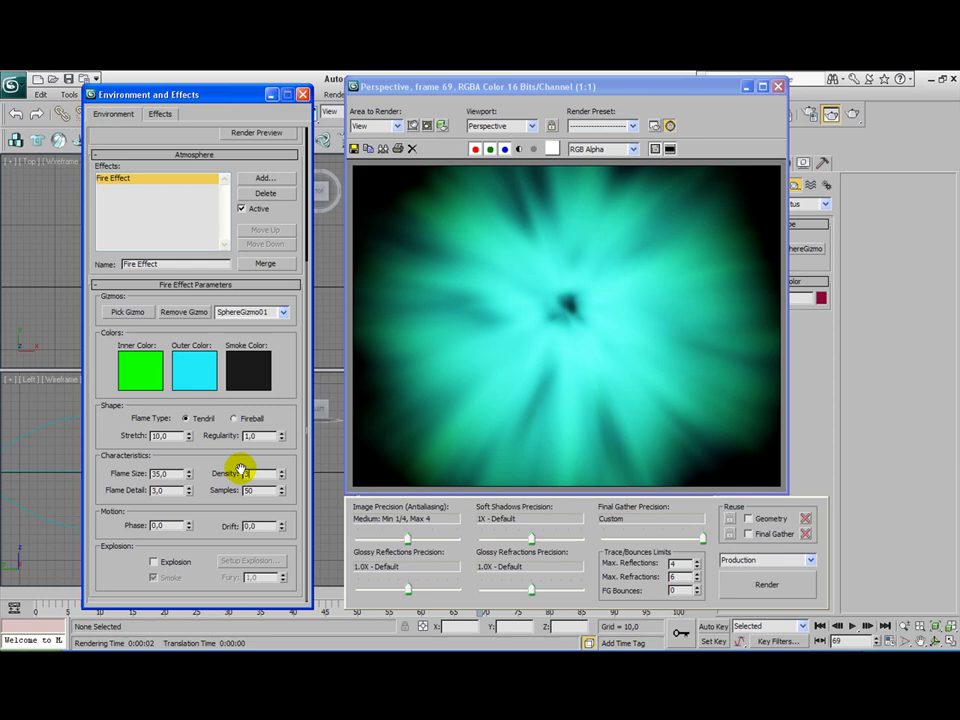
left_click(853, 117)
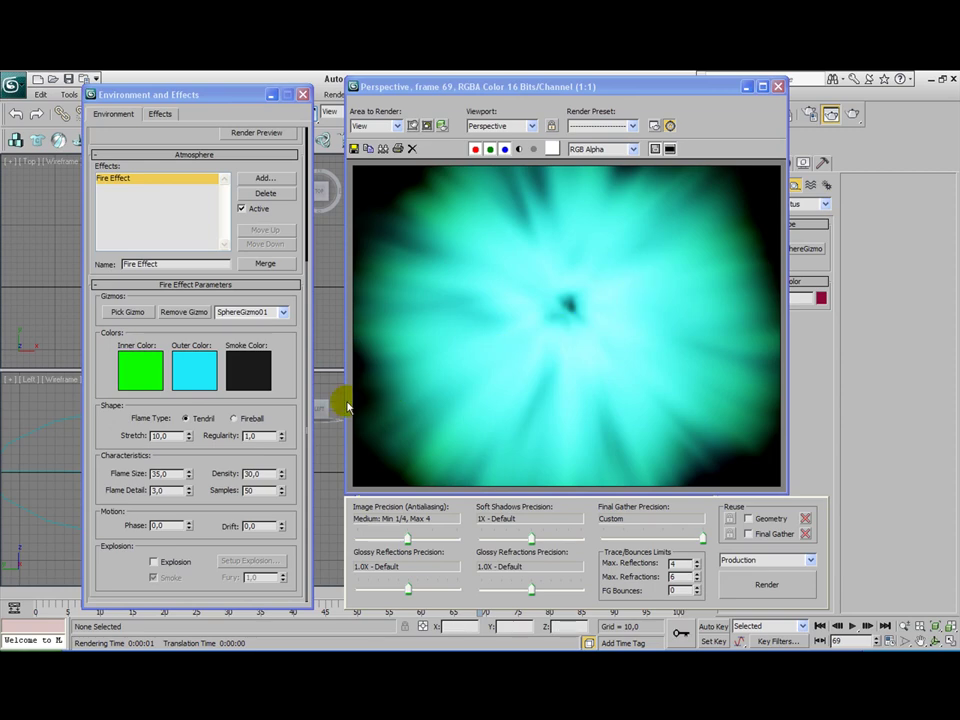
double_click(262, 473)
type("10")
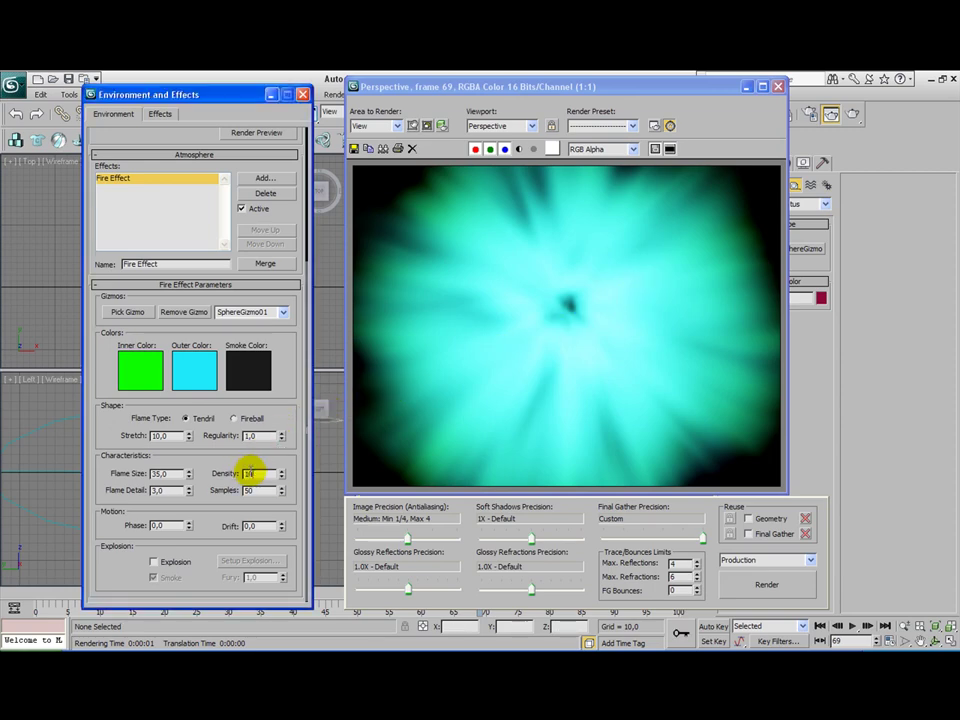
left_click(853, 117)
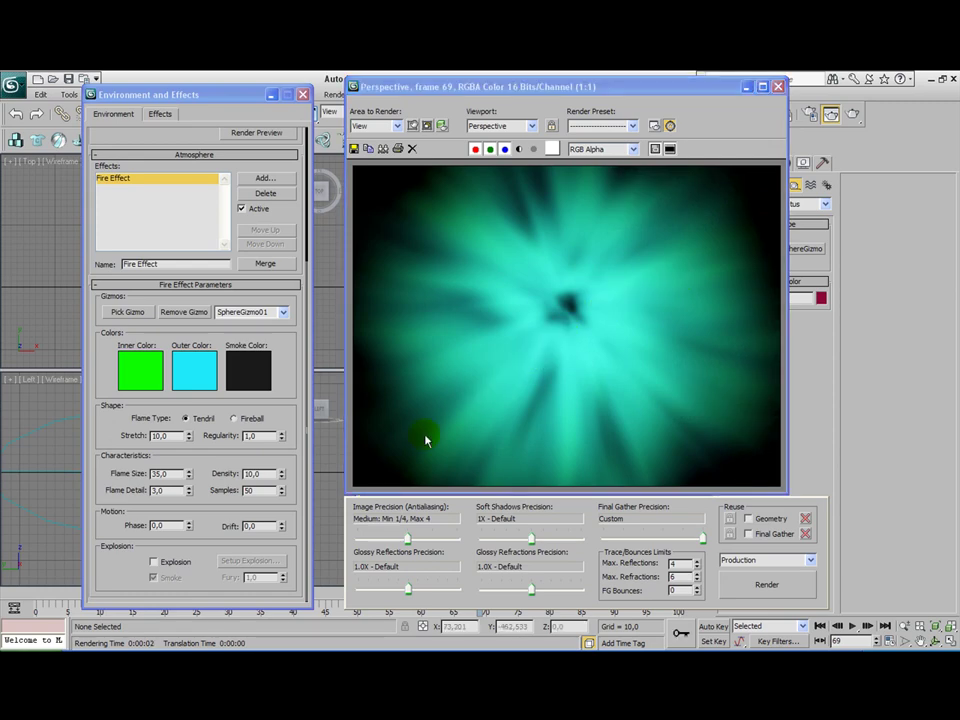
Change the Flame Size value to 15
double_click(160, 474)
type("15")
key("Return")
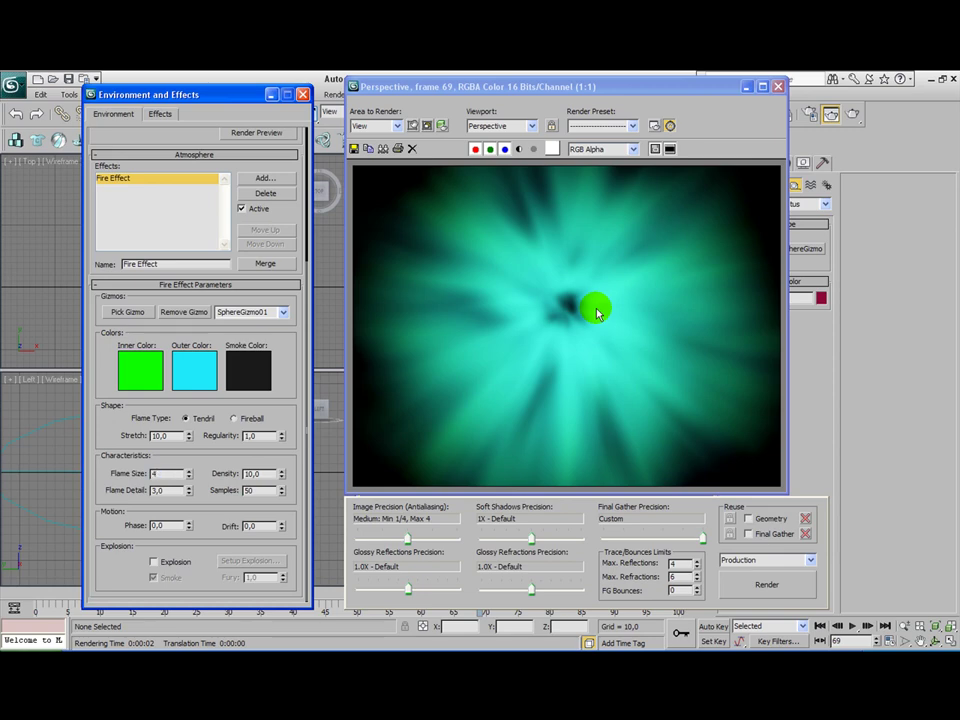
Render frame 69 with Flame Size 100, then change Flame Size to 10 and re-render
type("00")
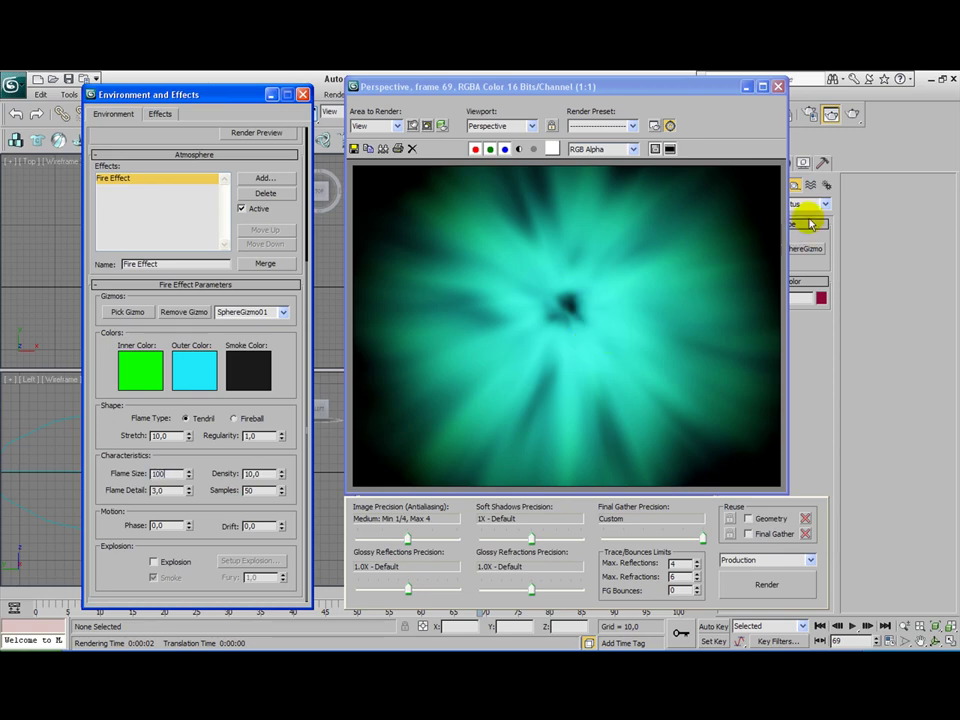
left_click(851, 114)
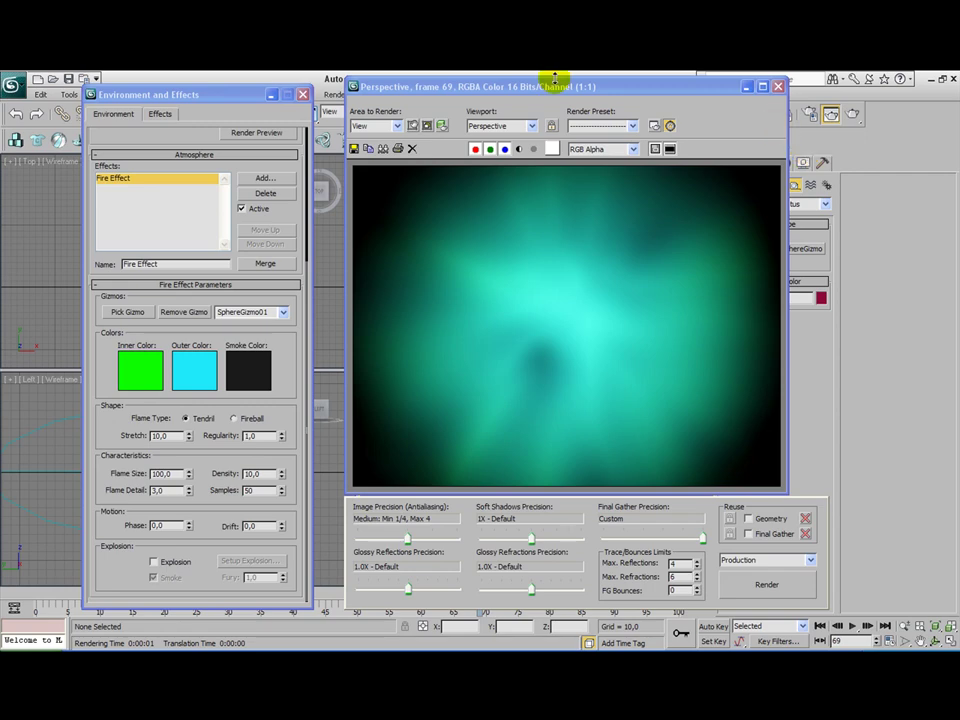
double_click(165, 474)
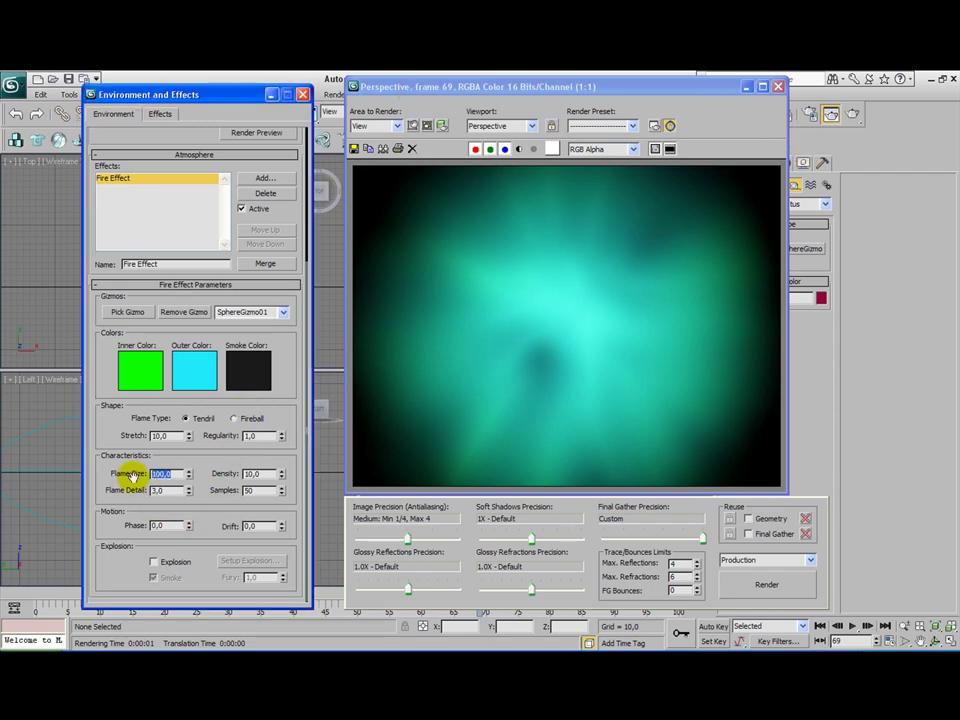
type("10")
left_click(857, 115)
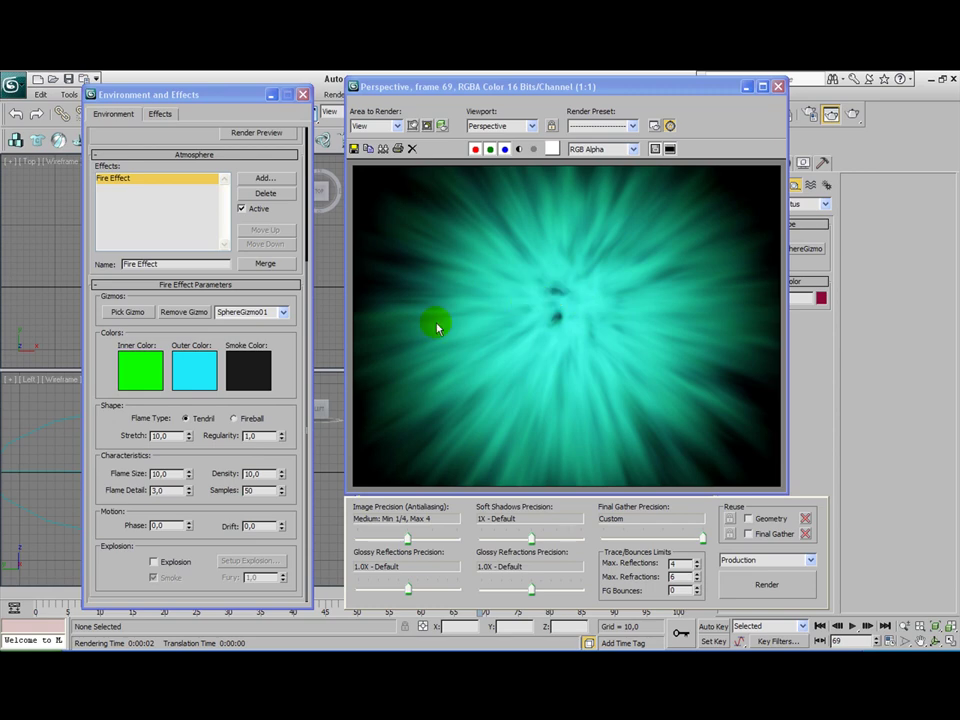
Replace the Flame Detail value of 3 with 10 and re-render frame 69
left_click_drag(170, 490, 143, 490)
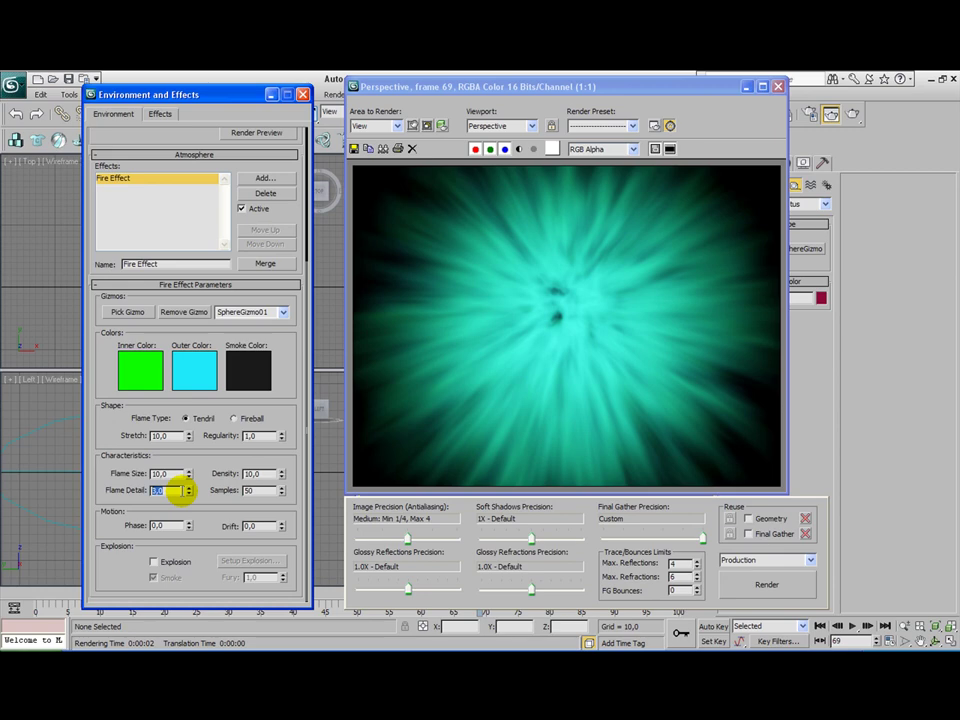
type("40")
left_click(858, 113)
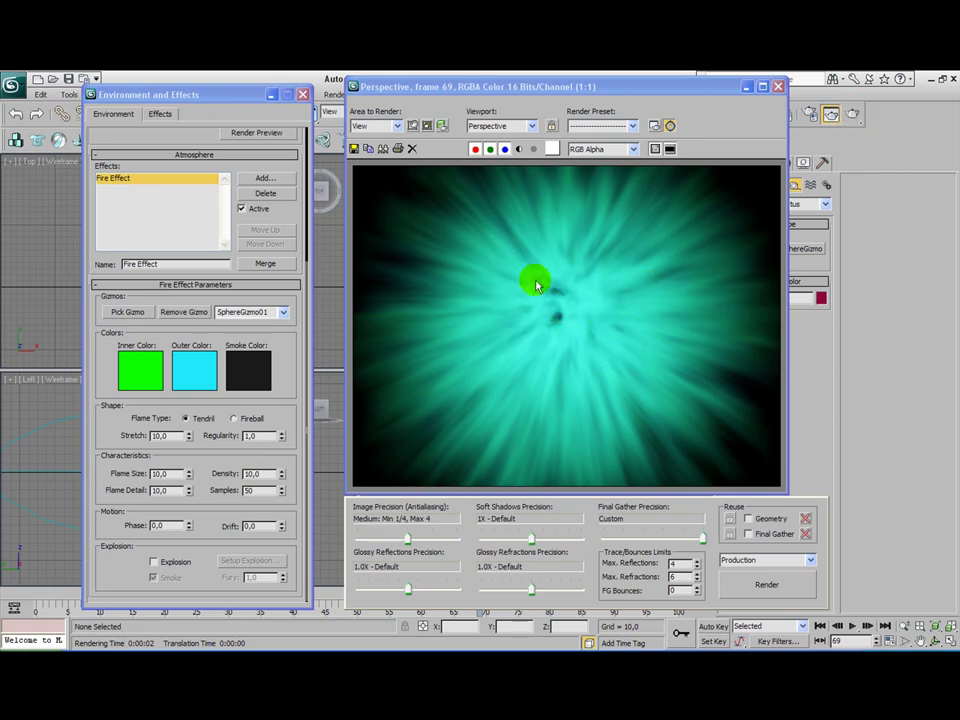
left_click(853, 115)
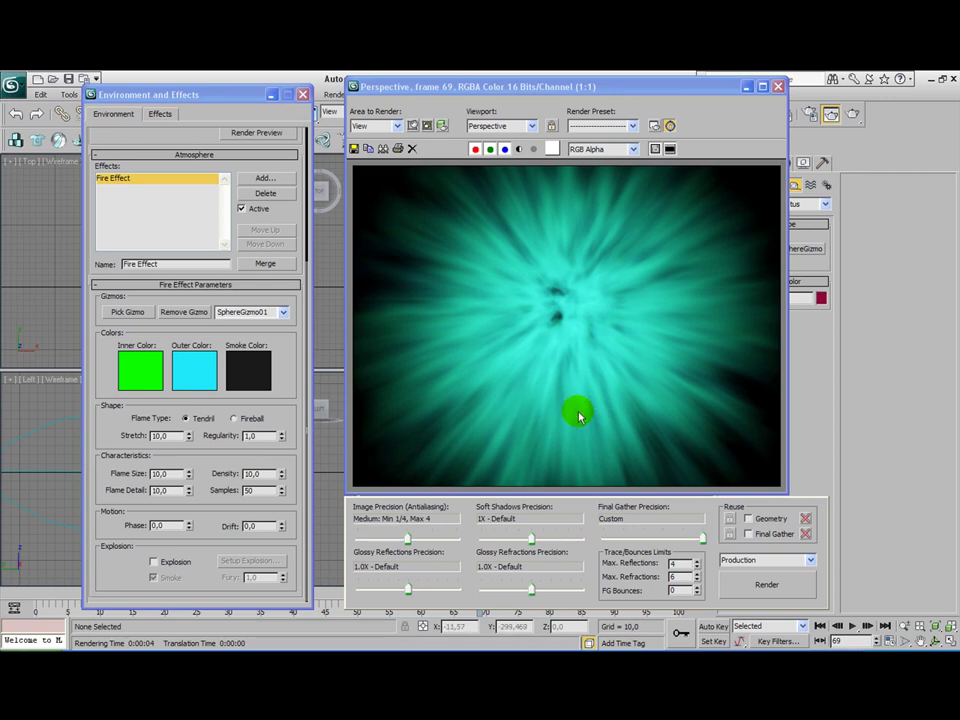
At frame 0, lower Regularity to about 0,23 and render the smaller spiky cyan burst
left_click_drag(253, 607, 257, 563)
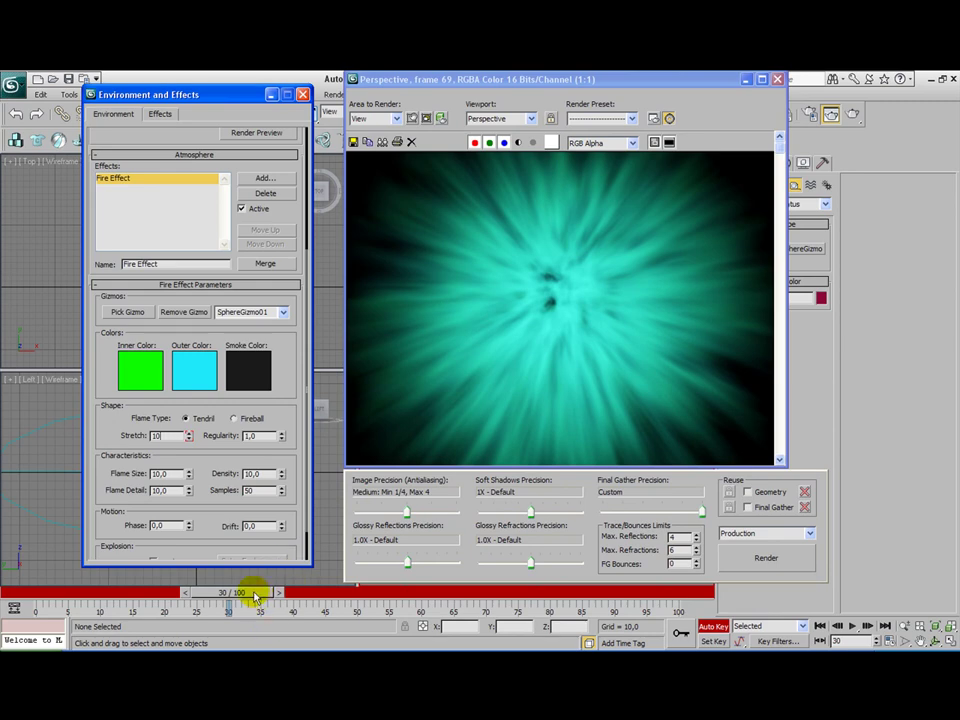
left_click_drag(256, 597, 60, 593)
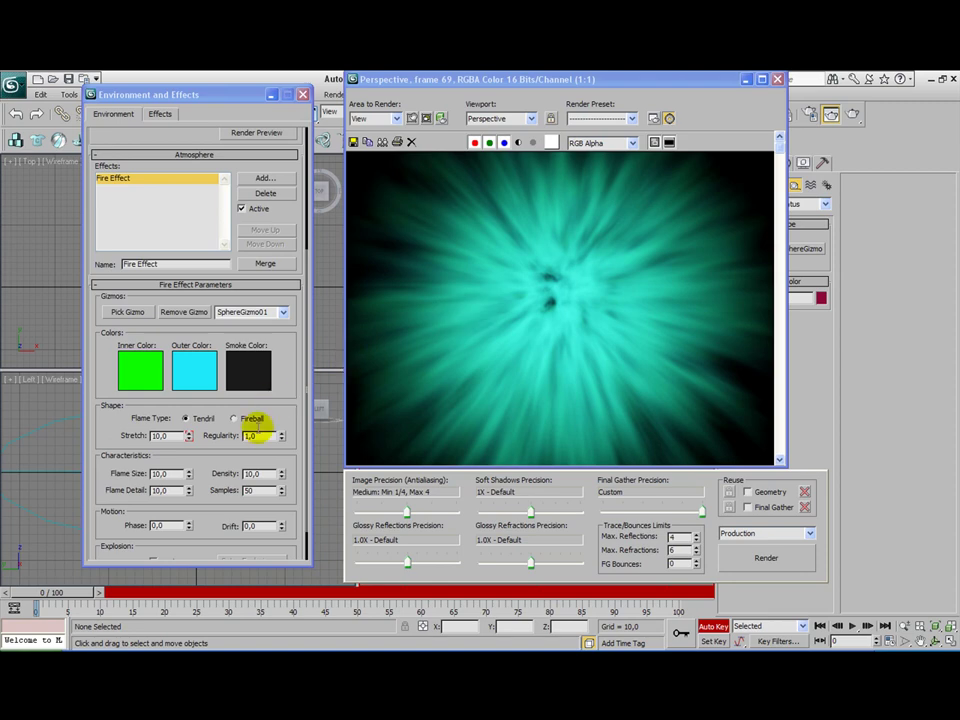
left_click(259, 436)
double_click(261, 436)
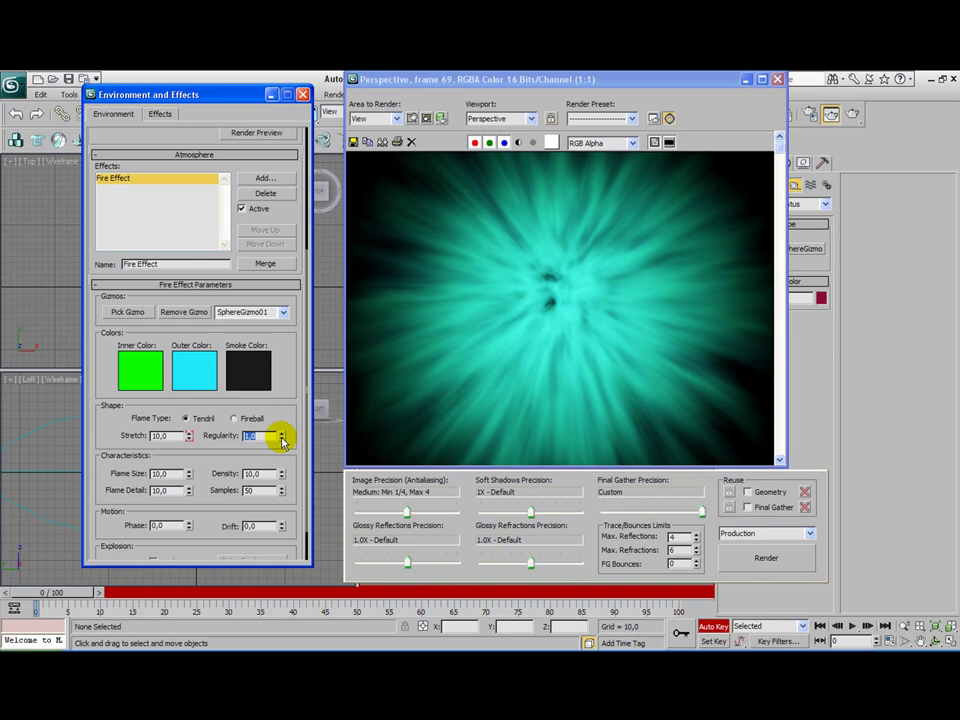
left_click_drag(282, 441, 274, 471)
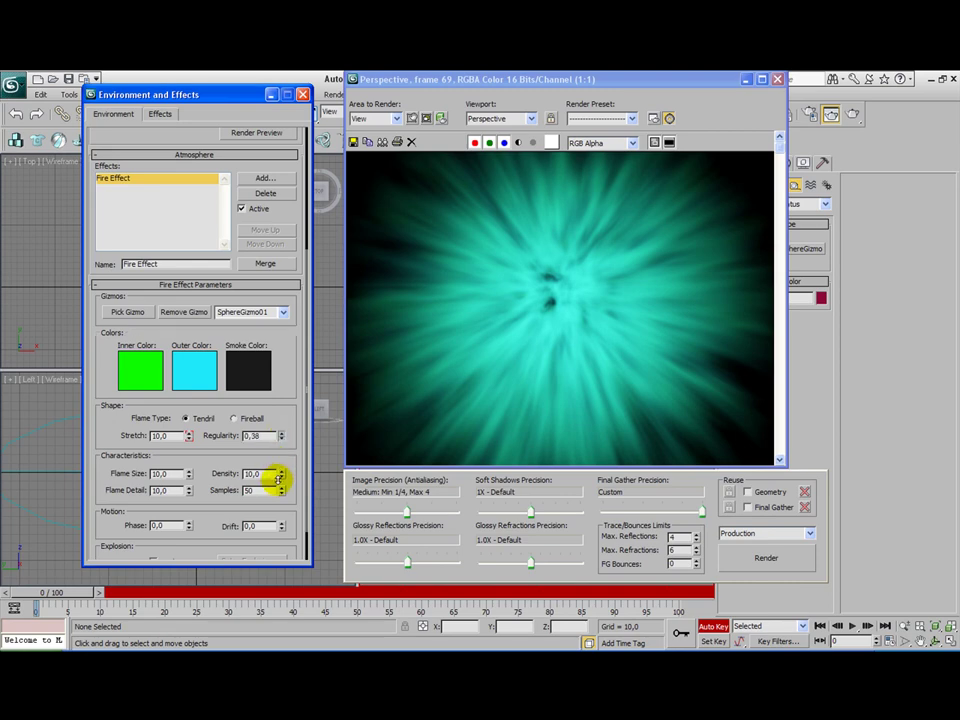
left_click(853, 118)
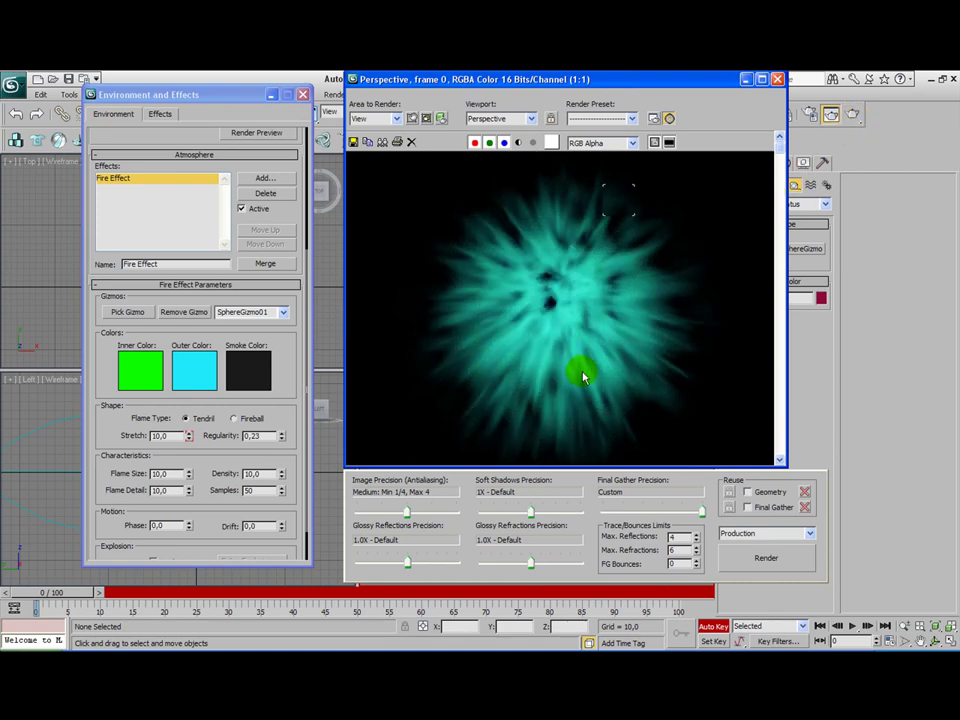
left_click(251, 491)
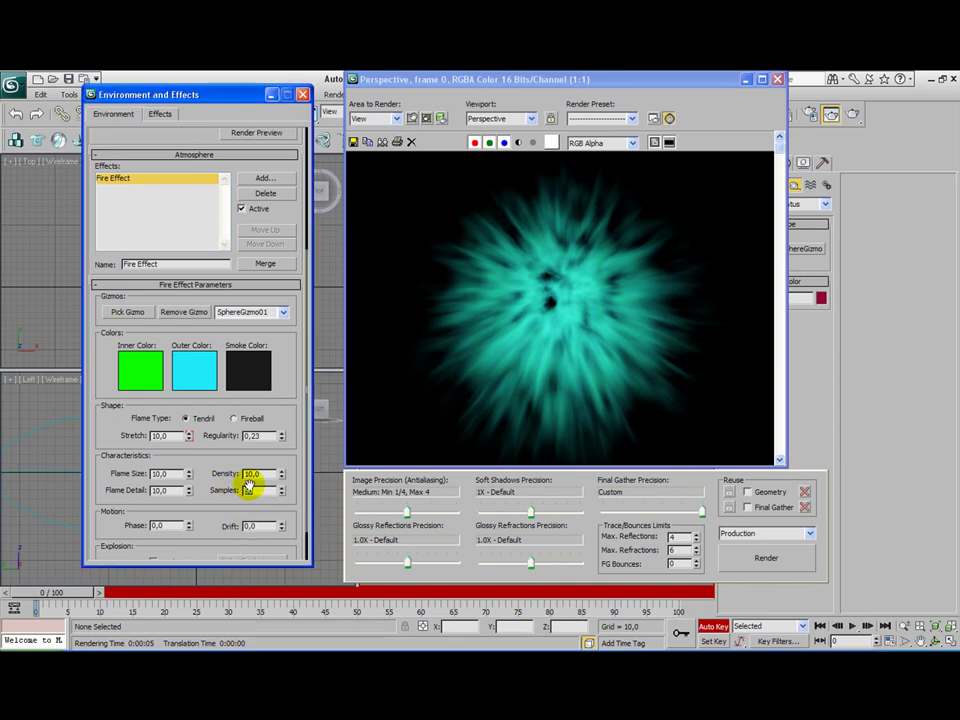
Set Flame Size to 40 and render the larger burst at frame 0
left_click_drag(186, 468, 187, 466)
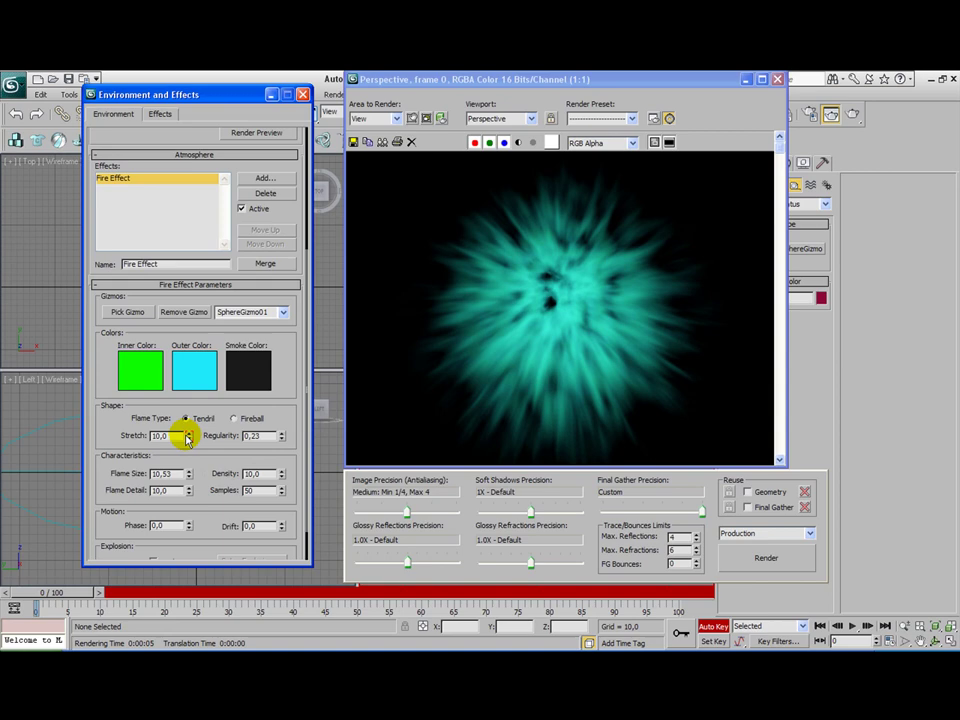
double_click(171, 474)
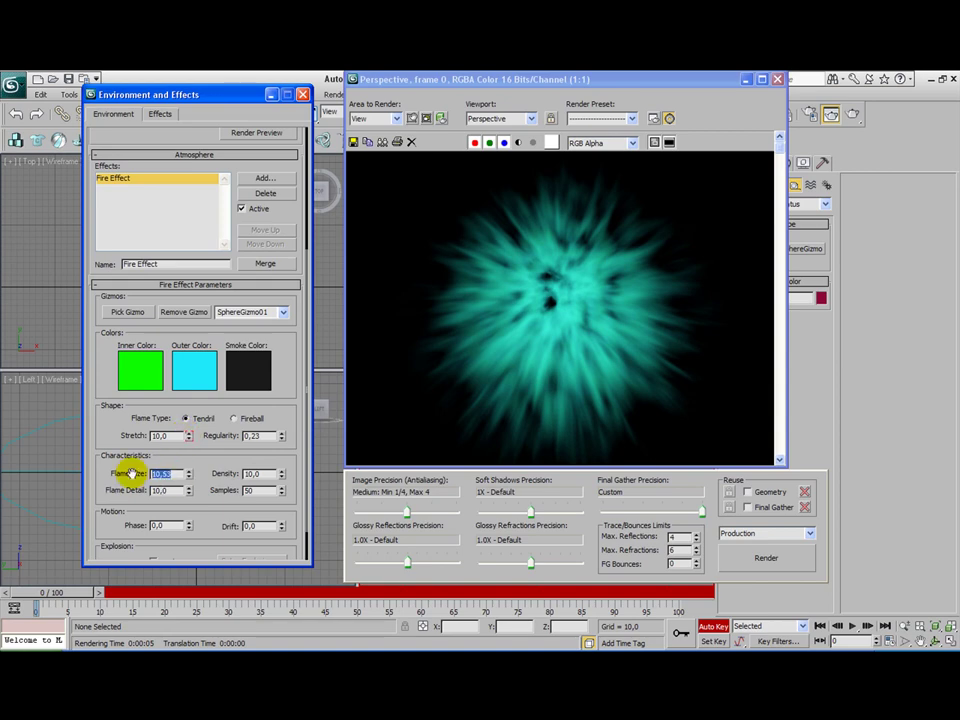
type("40")
left_click(853, 113)
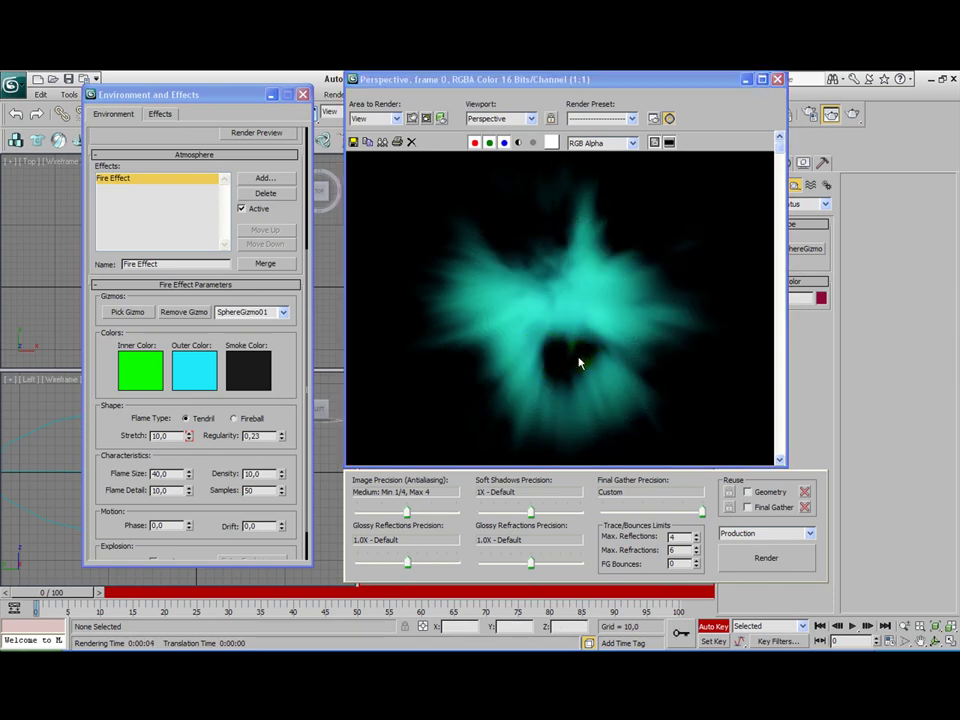
Change Samples to 15 and re-render the frame 0 preview
left_click_drag(262, 500, 250, 455)
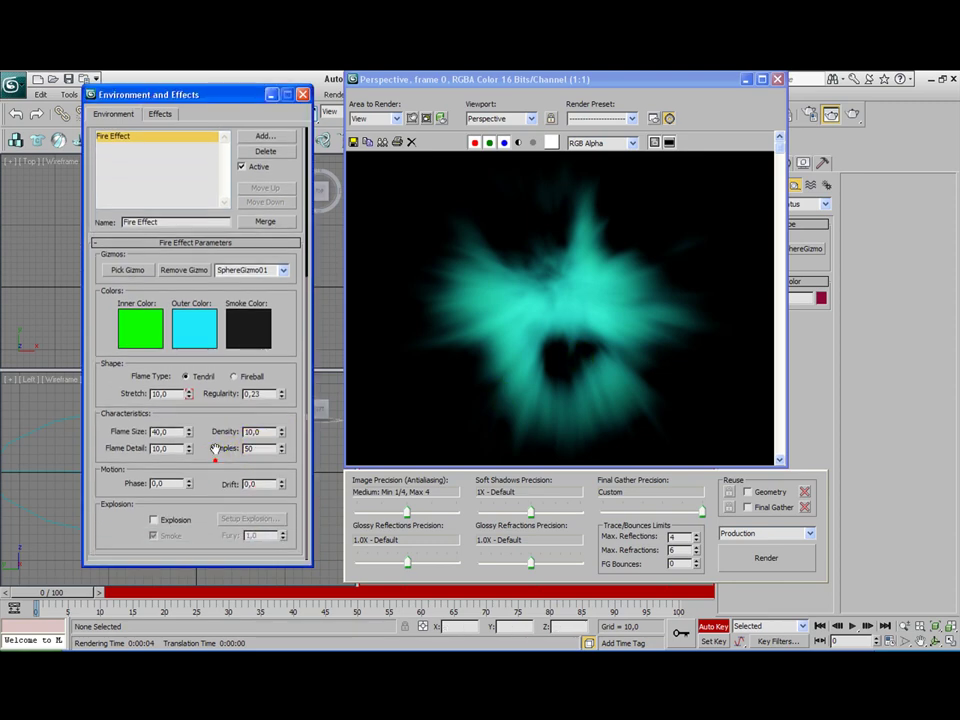
left_click(215, 445)
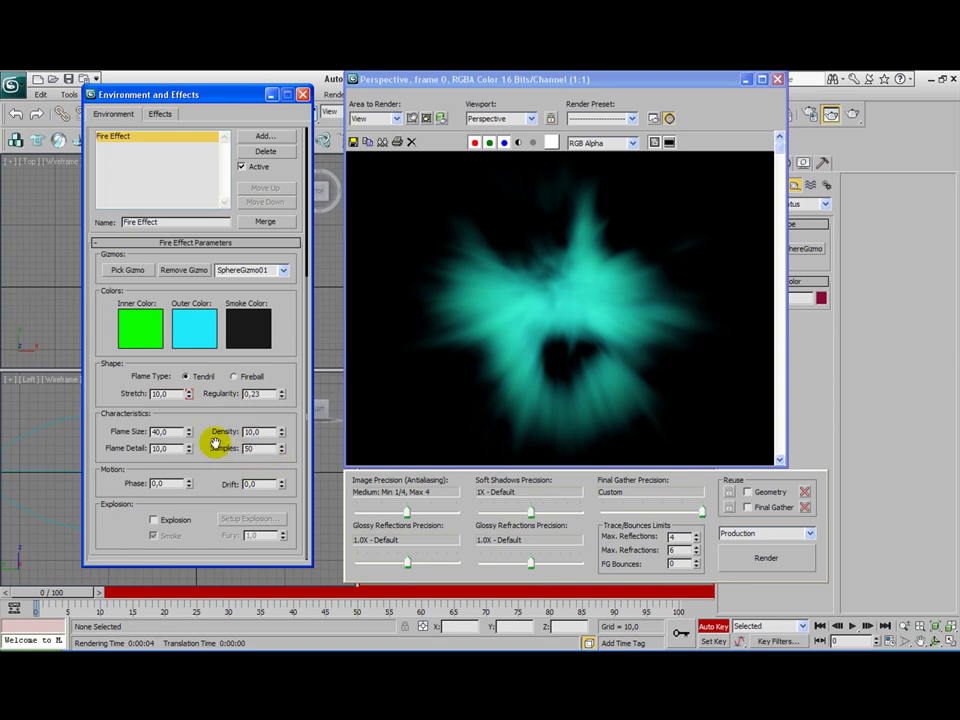
double_click(268, 447)
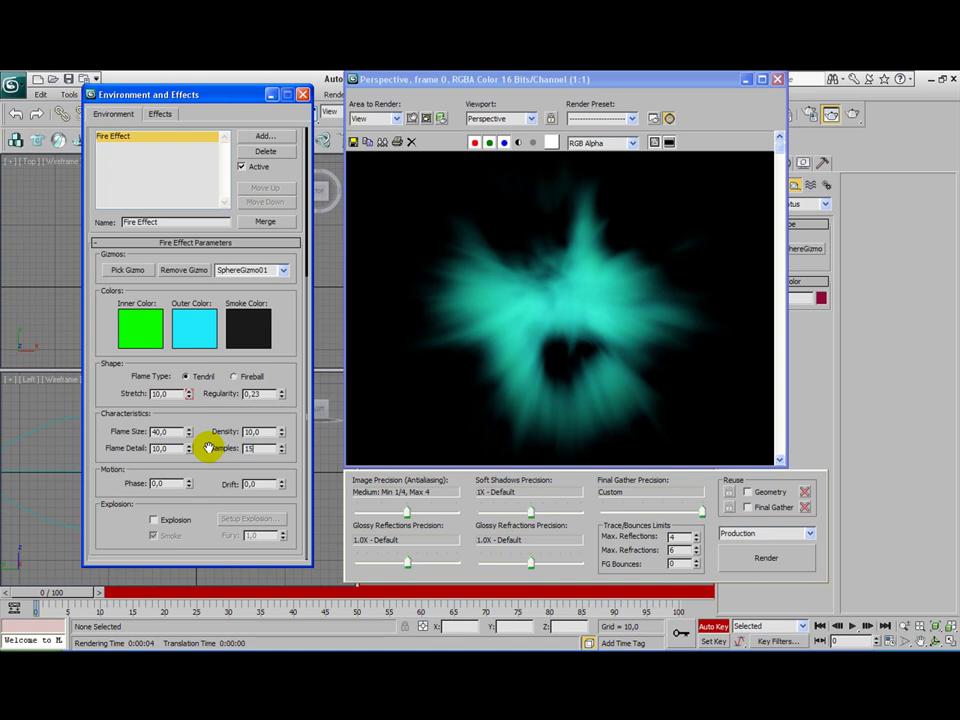
left_click(853, 117)
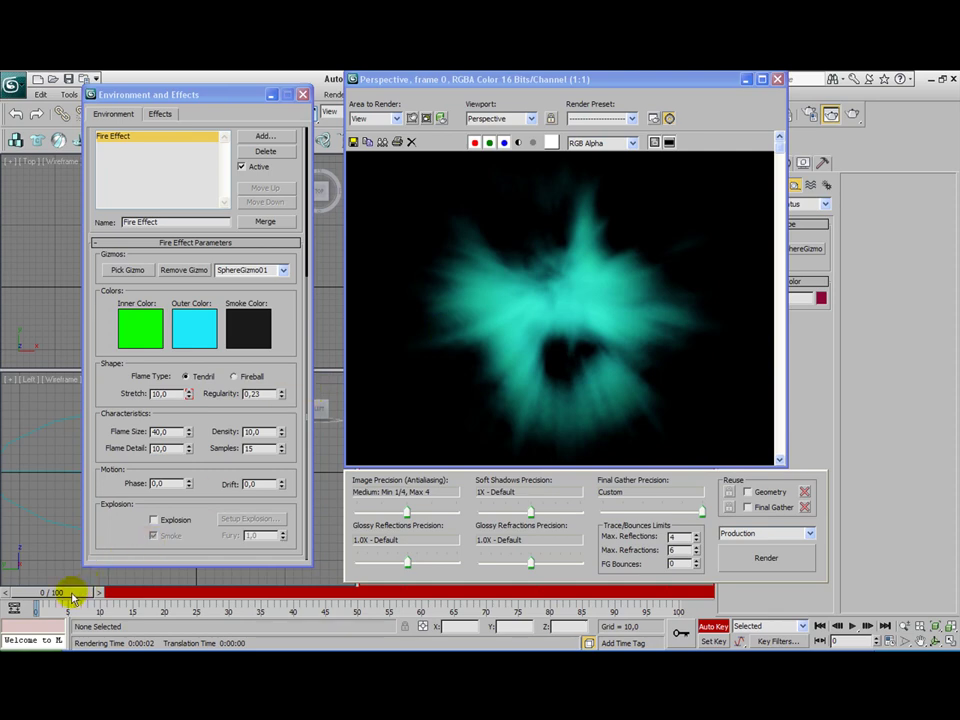
left_click_drag(72, 592, 257, 594)
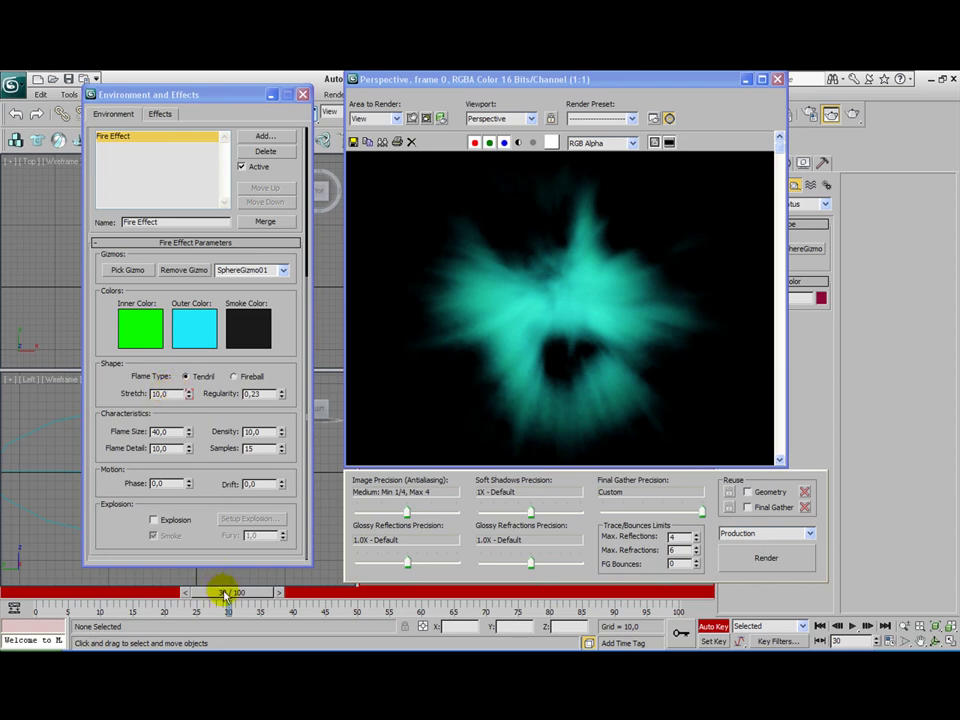
At frame 30, key Samples 50, Regularity 1.0 and Flame Size 10 in Fire Effect Parameters
mouse_move(221, 592)
left_mouse_down()
mouse_move(20, 590)
mouse_move(229, 589)
left_mouse_up()
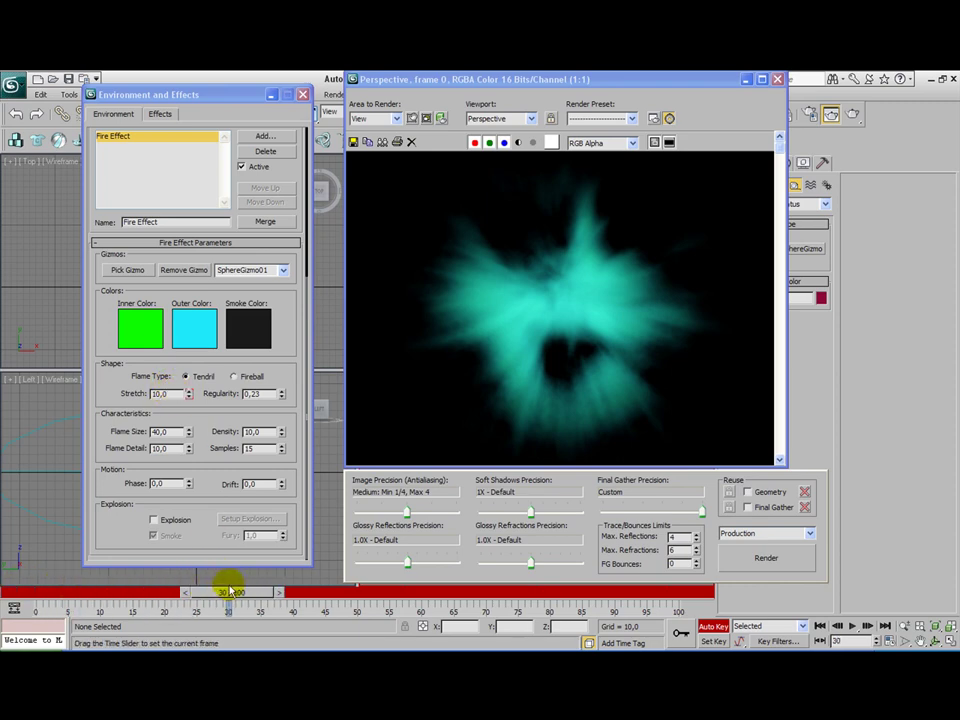
double_click(262, 448)
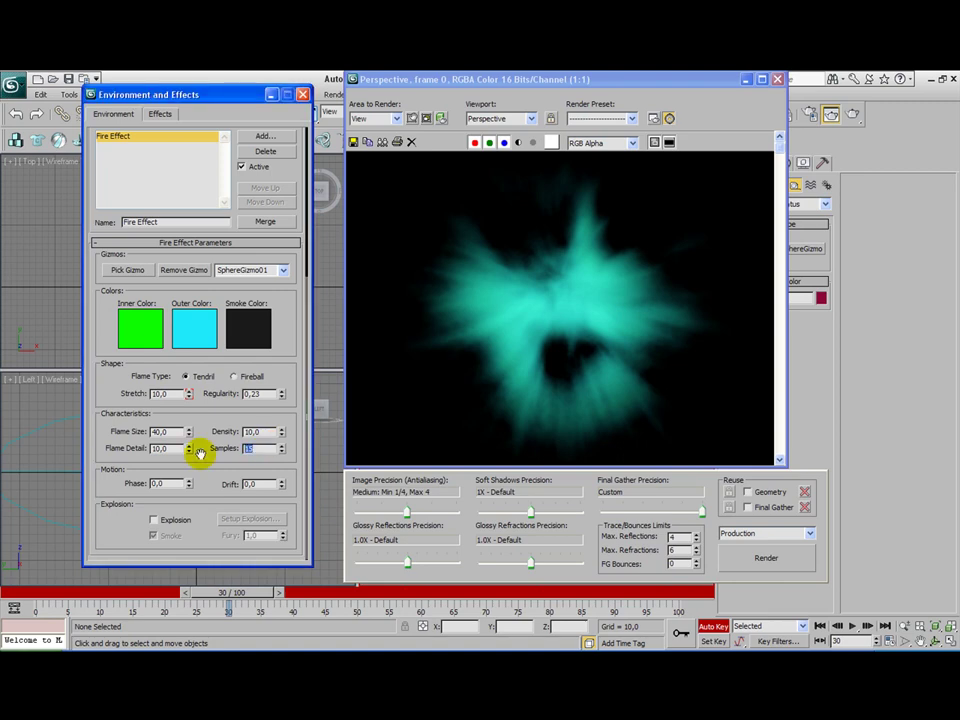
type("50")
double_click(262, 394)
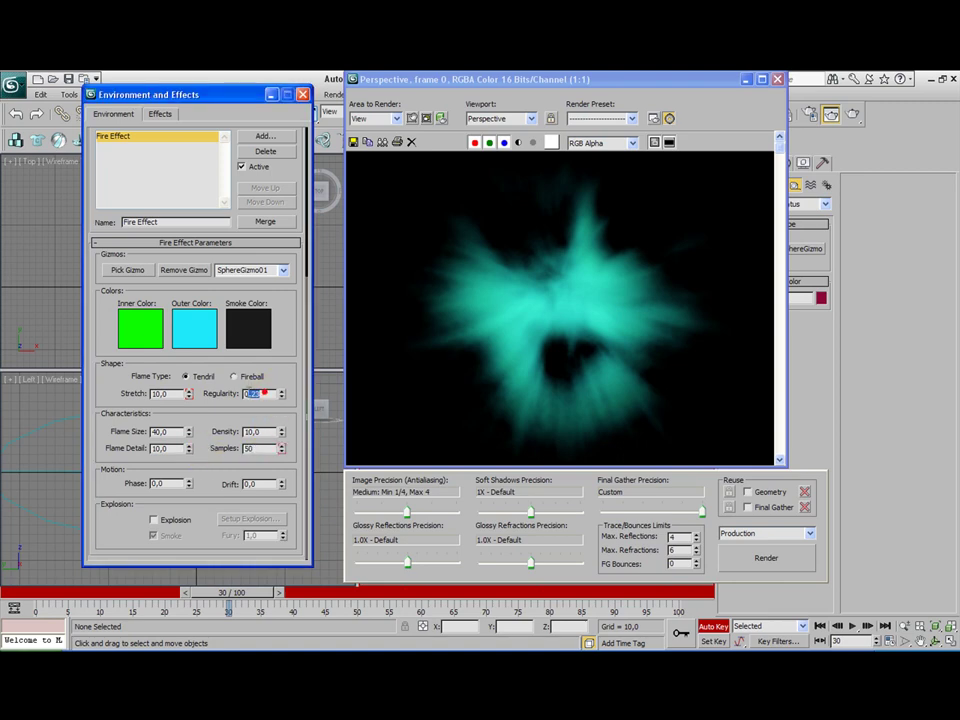
left_click(265, 457)
double_click(150, 431)
type("10")
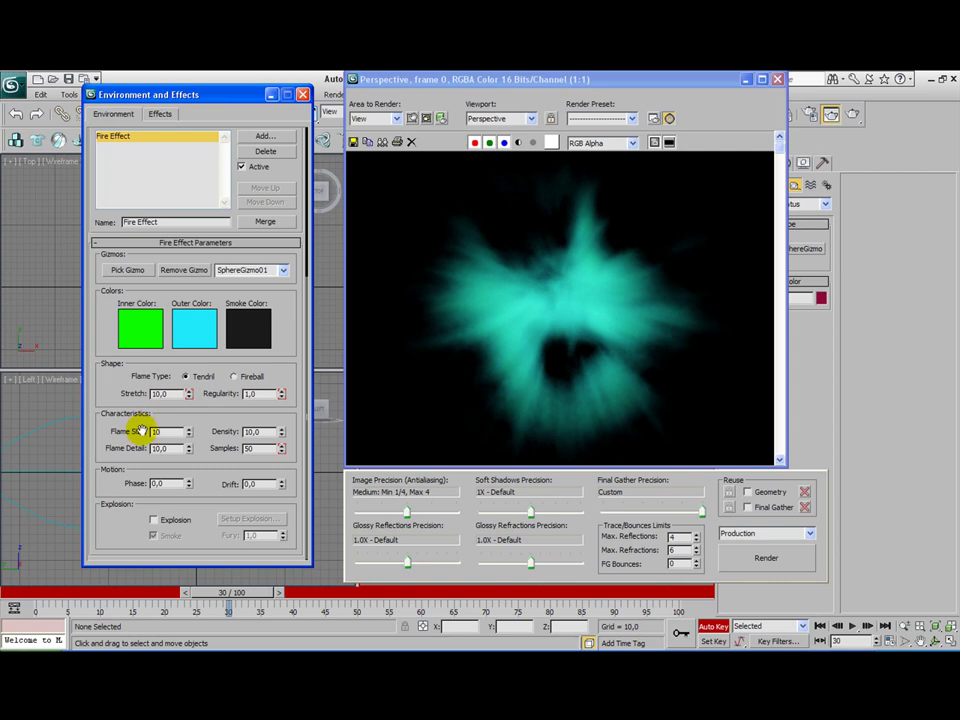
left_click(166, 448)
left_click(237, 589)
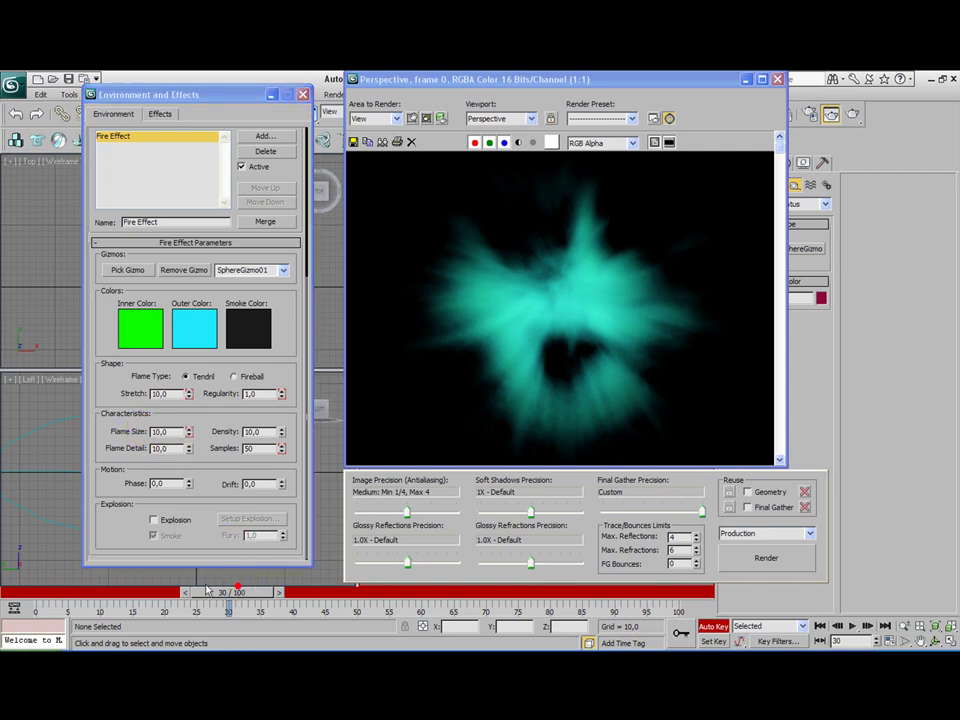
mouse_move(225, 597)
left_mouse_down()
mouse_move(109, 597)
mouse_move(236, 595)
left_mouse_up()
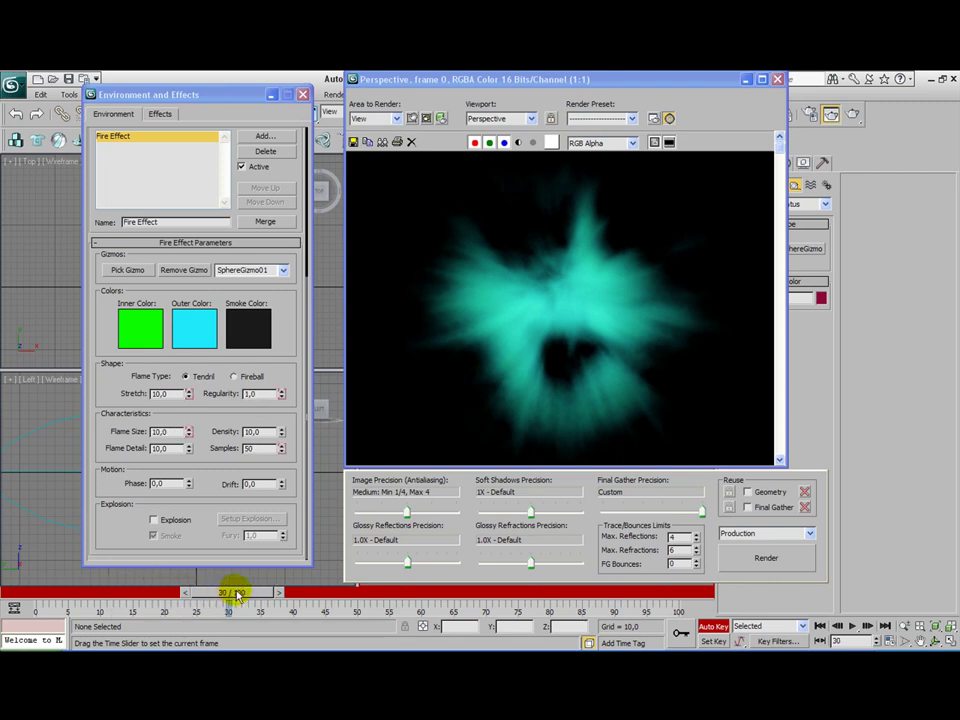
Render the wide cyan burst at frame 30, then scrub the timeline to frame 99
left_click(857, 114)
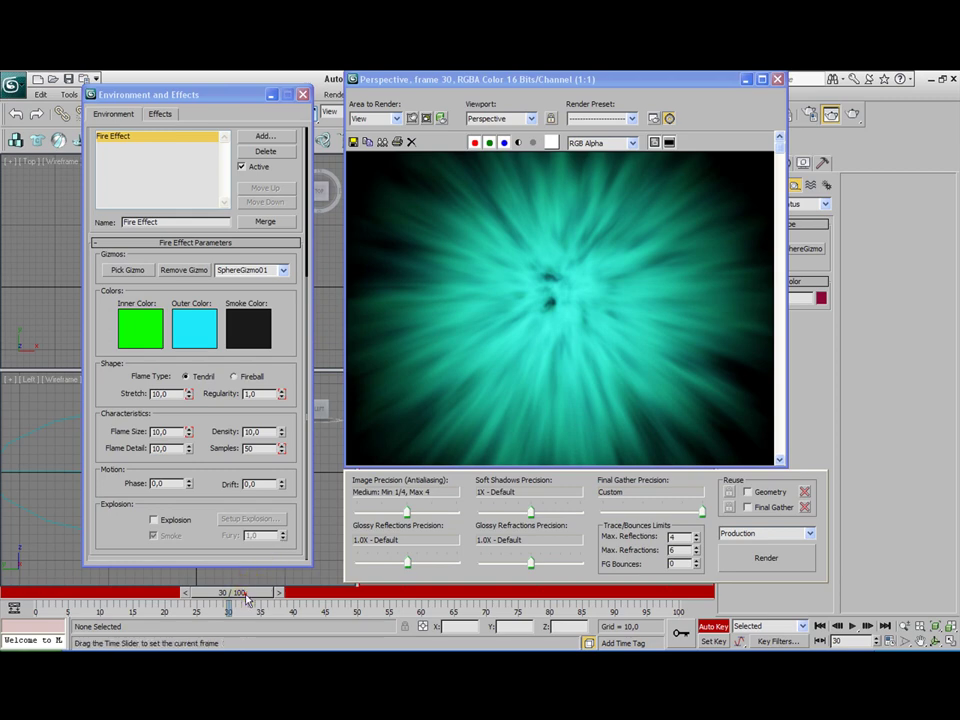
left_click(247, 596)
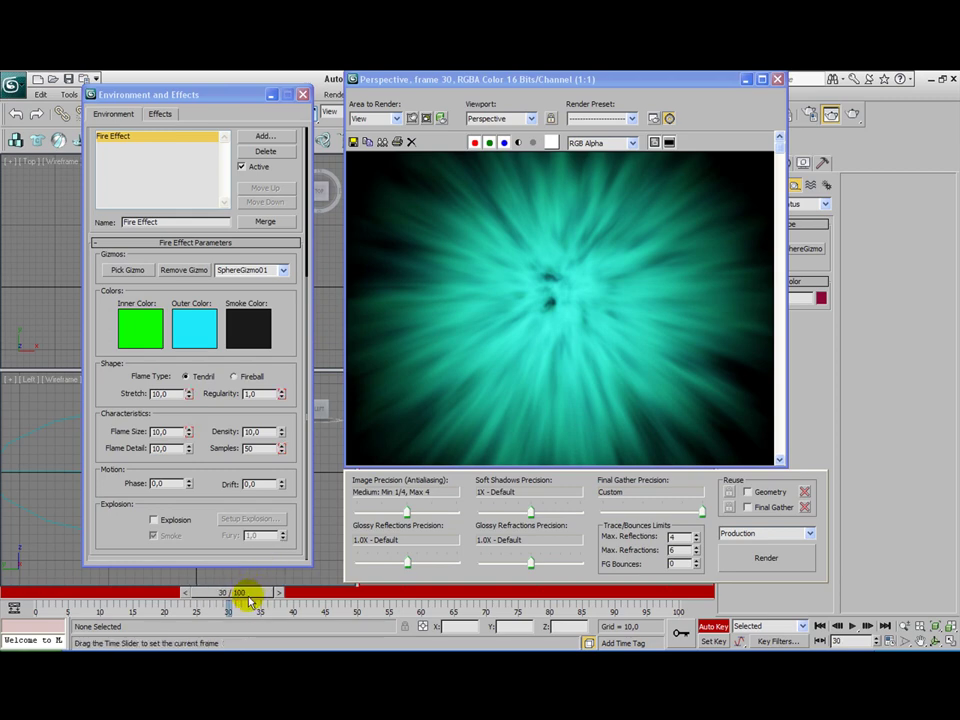
mouse_move(250, 600)
left_mouse_down()
mouse_move(673, 594)
mouse_move(245, 603)
mouse_move(251, 596)
left_mouse_up()
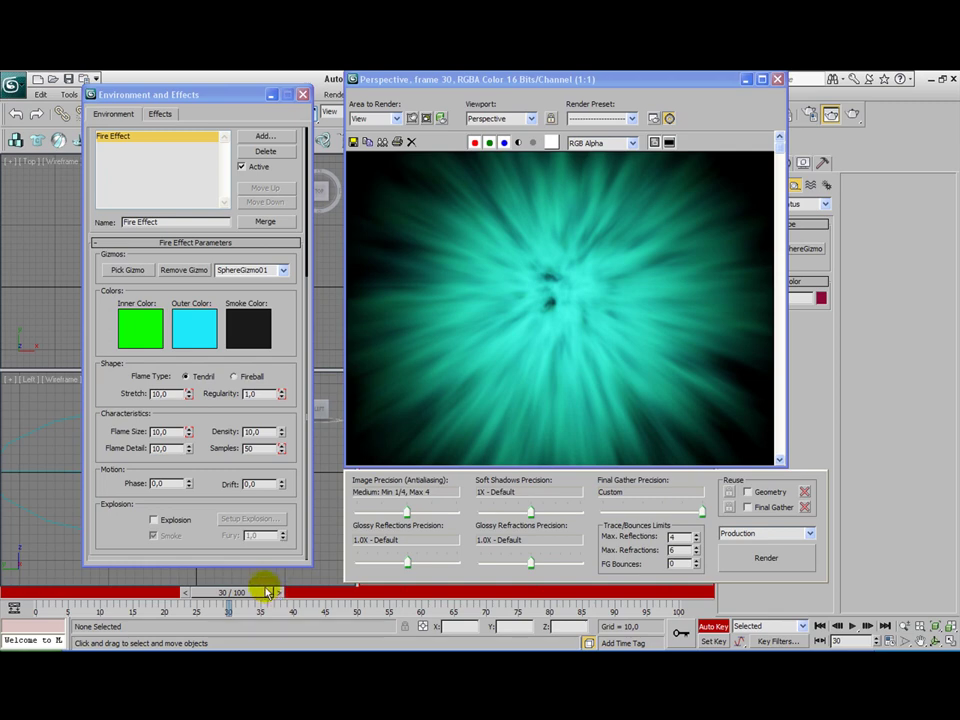
left_click_drag(242, 594, 673, 593)
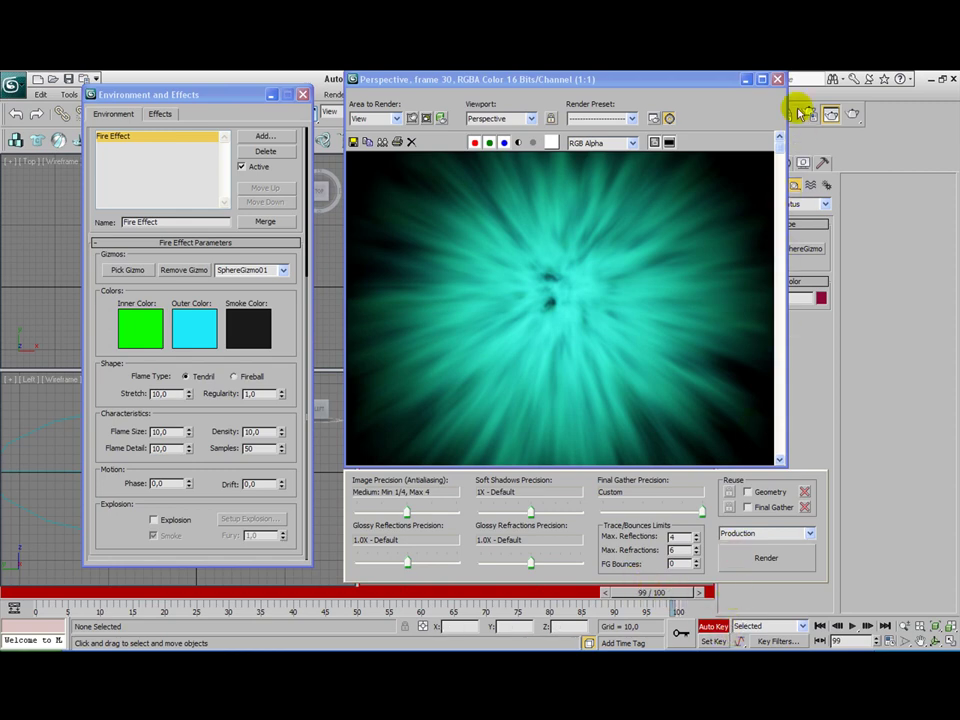
Close the render and Environment windows and select SphereGizmo01 in the Left view
left_click(777, 78)
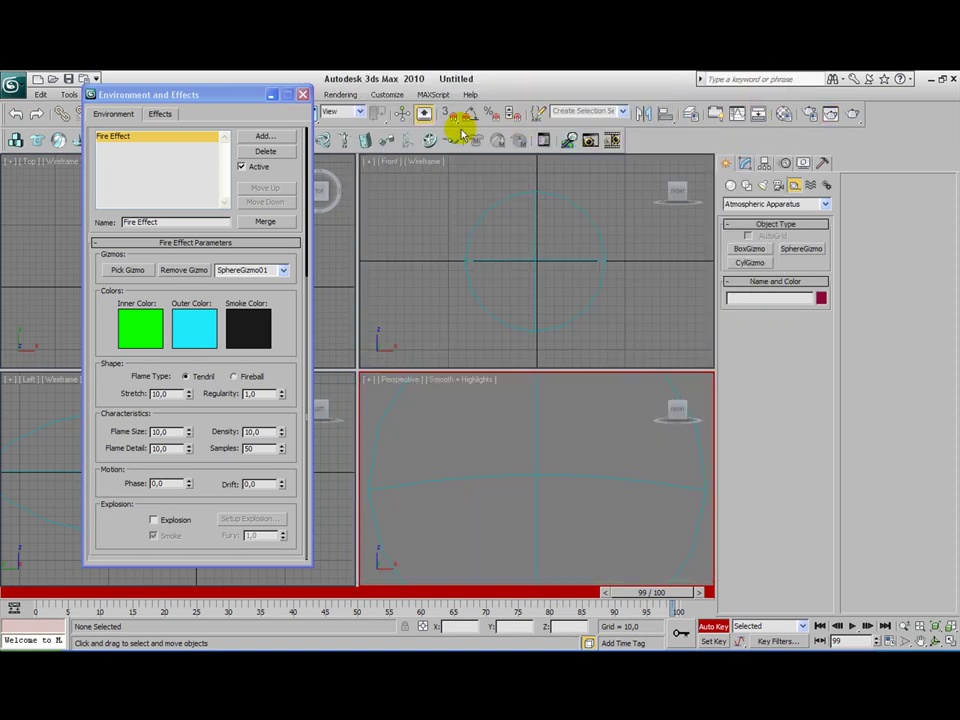
left_click(303, 94)
scroll(260, 471, "down", 5)
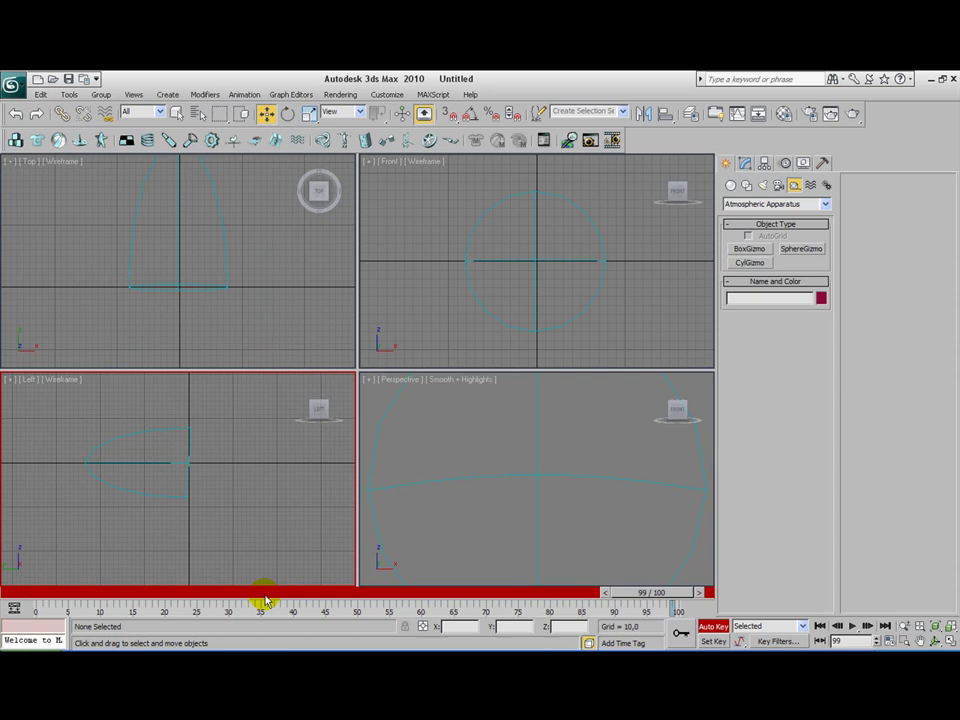
left_click_drag(240, 592, 66, 587)
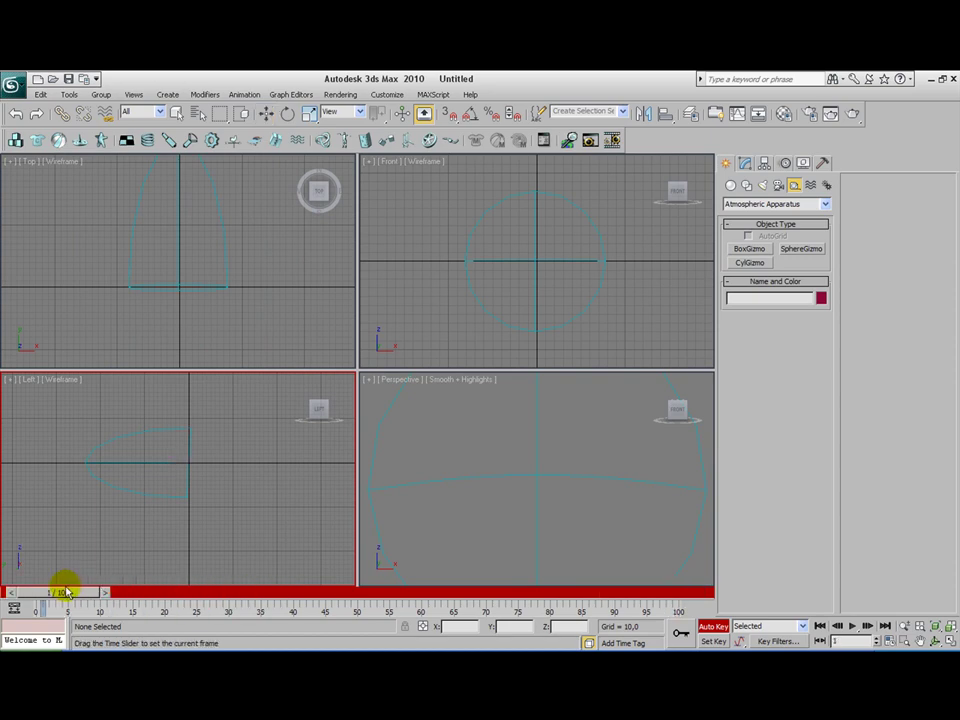
key("w")
left_click(172, 461)
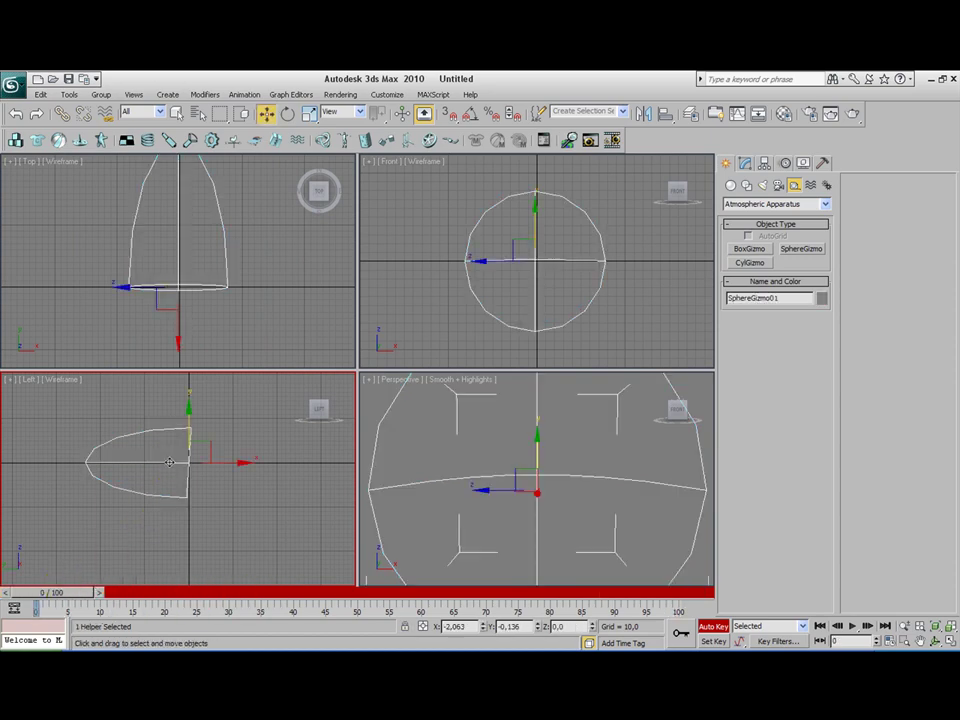
Key SphereGizmo01 rotated about -90° on X at frame 100 and preview the spin
left_click(288, 114)
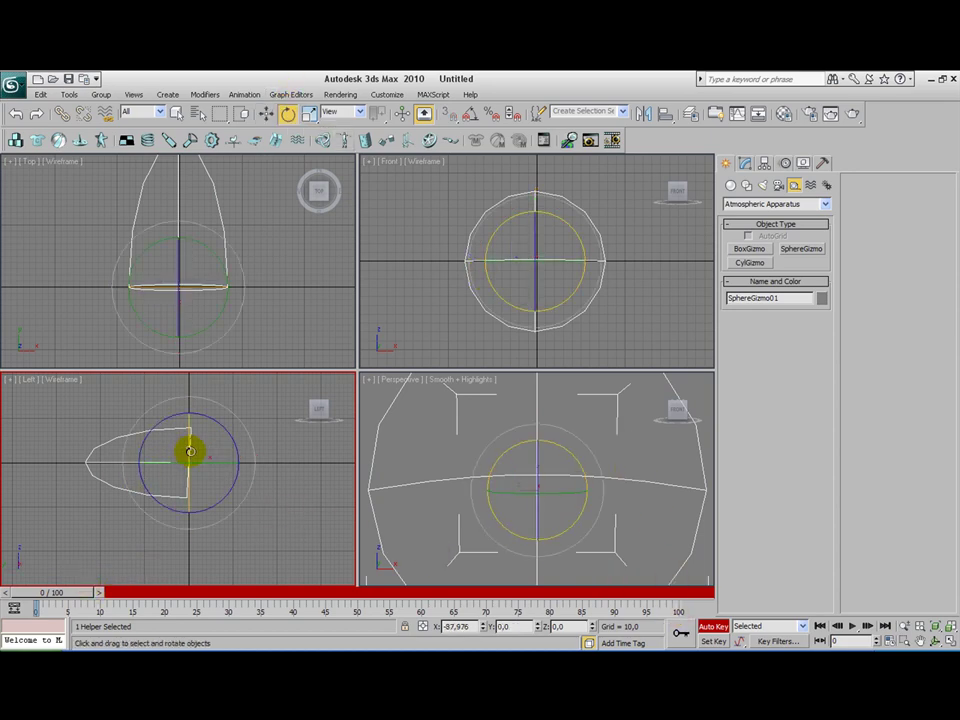
left_click_drag(189, 450, 186, 426)
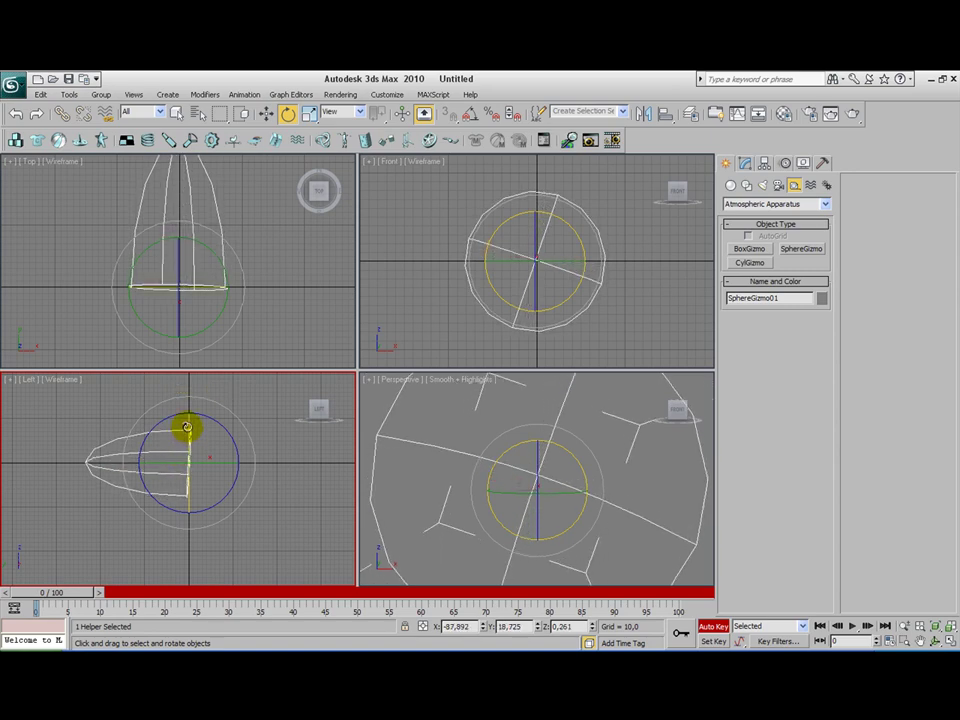
left_click_drag(66, 594, 679, 593)
key("e")
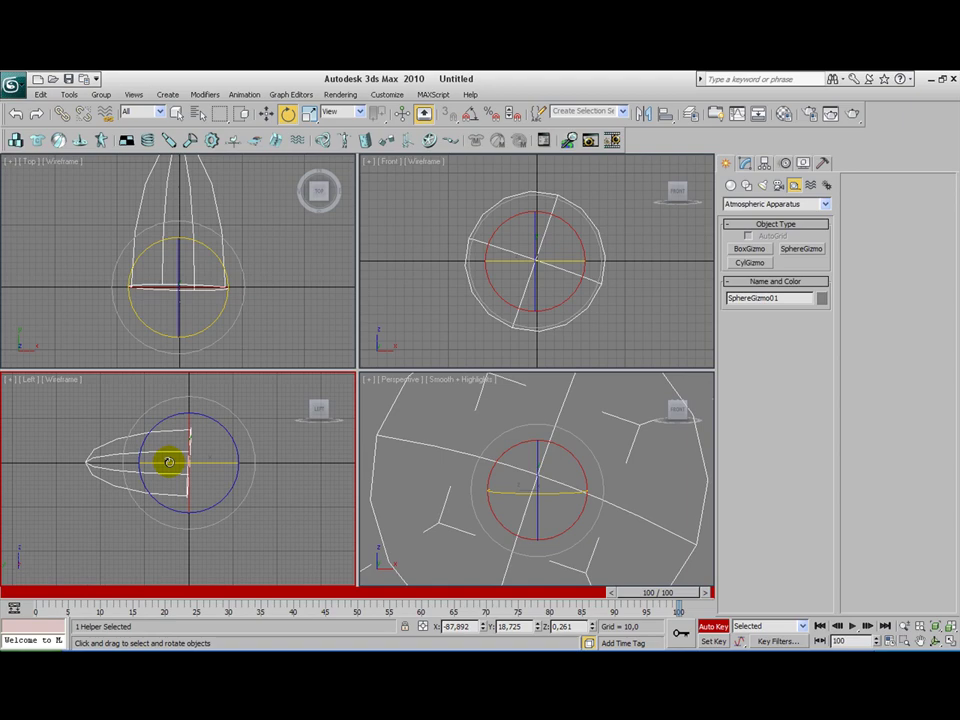
left_click_drag(184, 503, 176, 221)
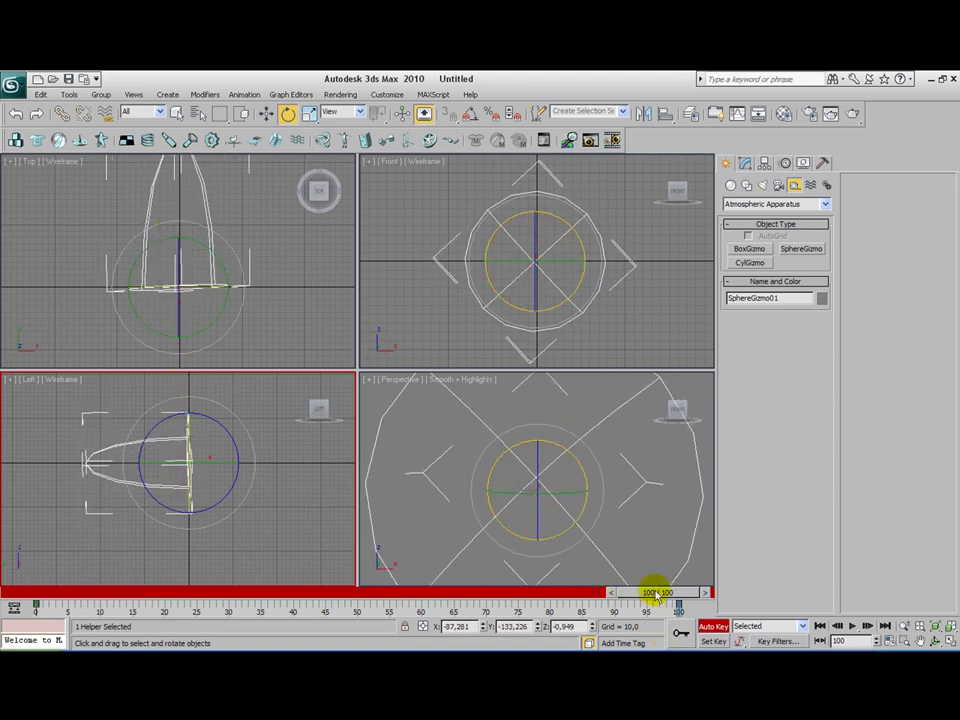
left_click_drag(654, 594, 30, 594)
key("e")
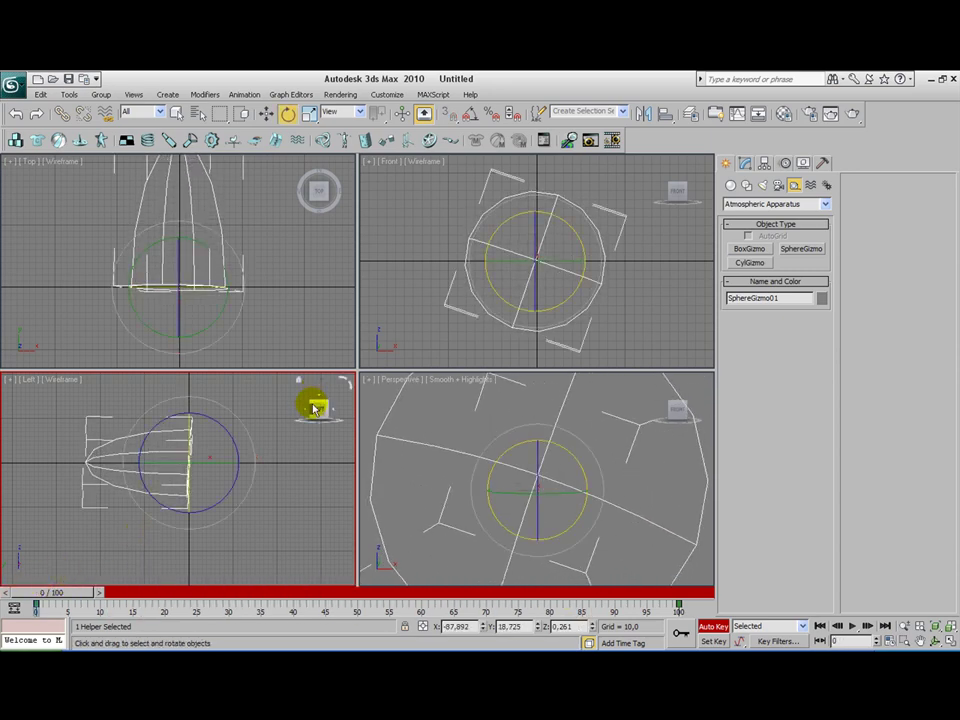